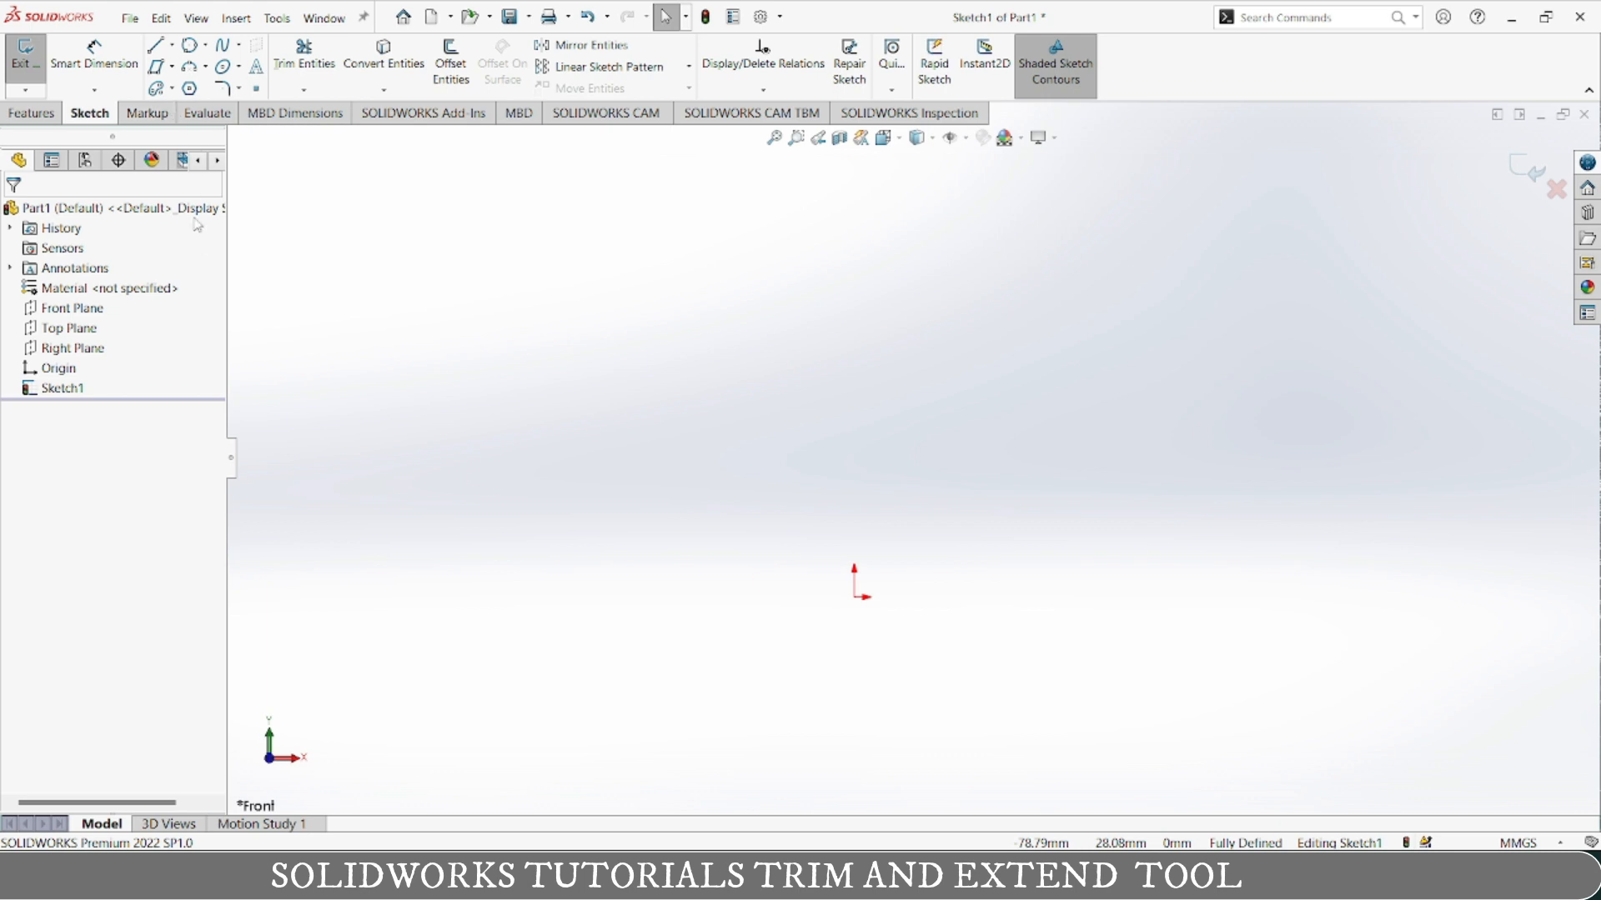
Sketch a line about 8 mm long up from the origin and a separate zigzag of three connected slanted lines, the last about 51 mm long
click(174, 47)
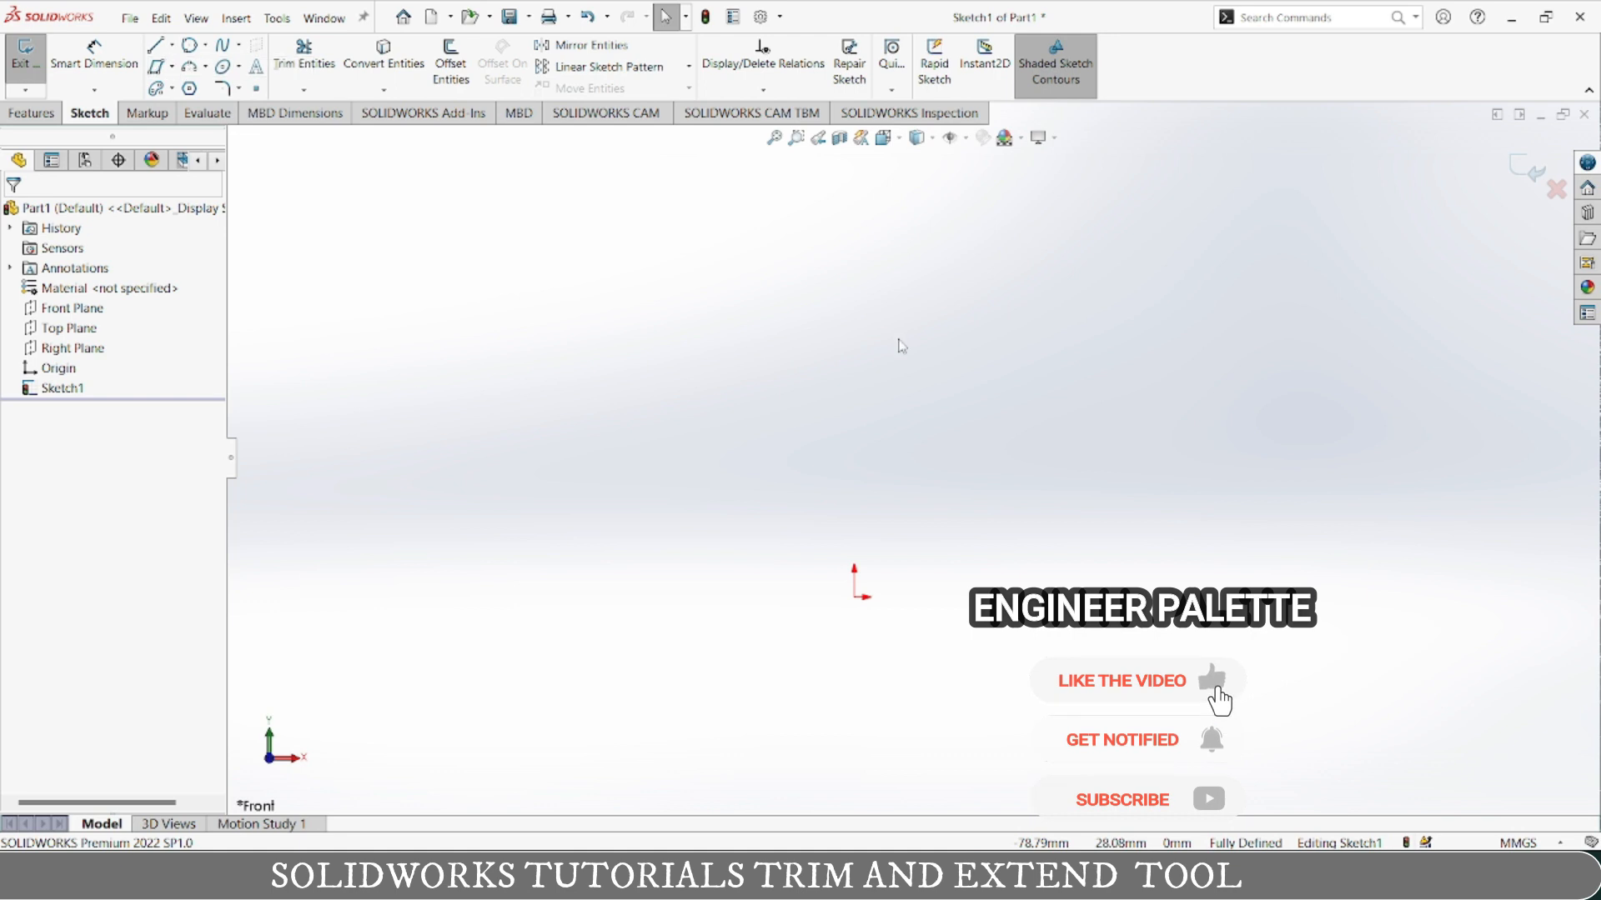
click(853, 597)
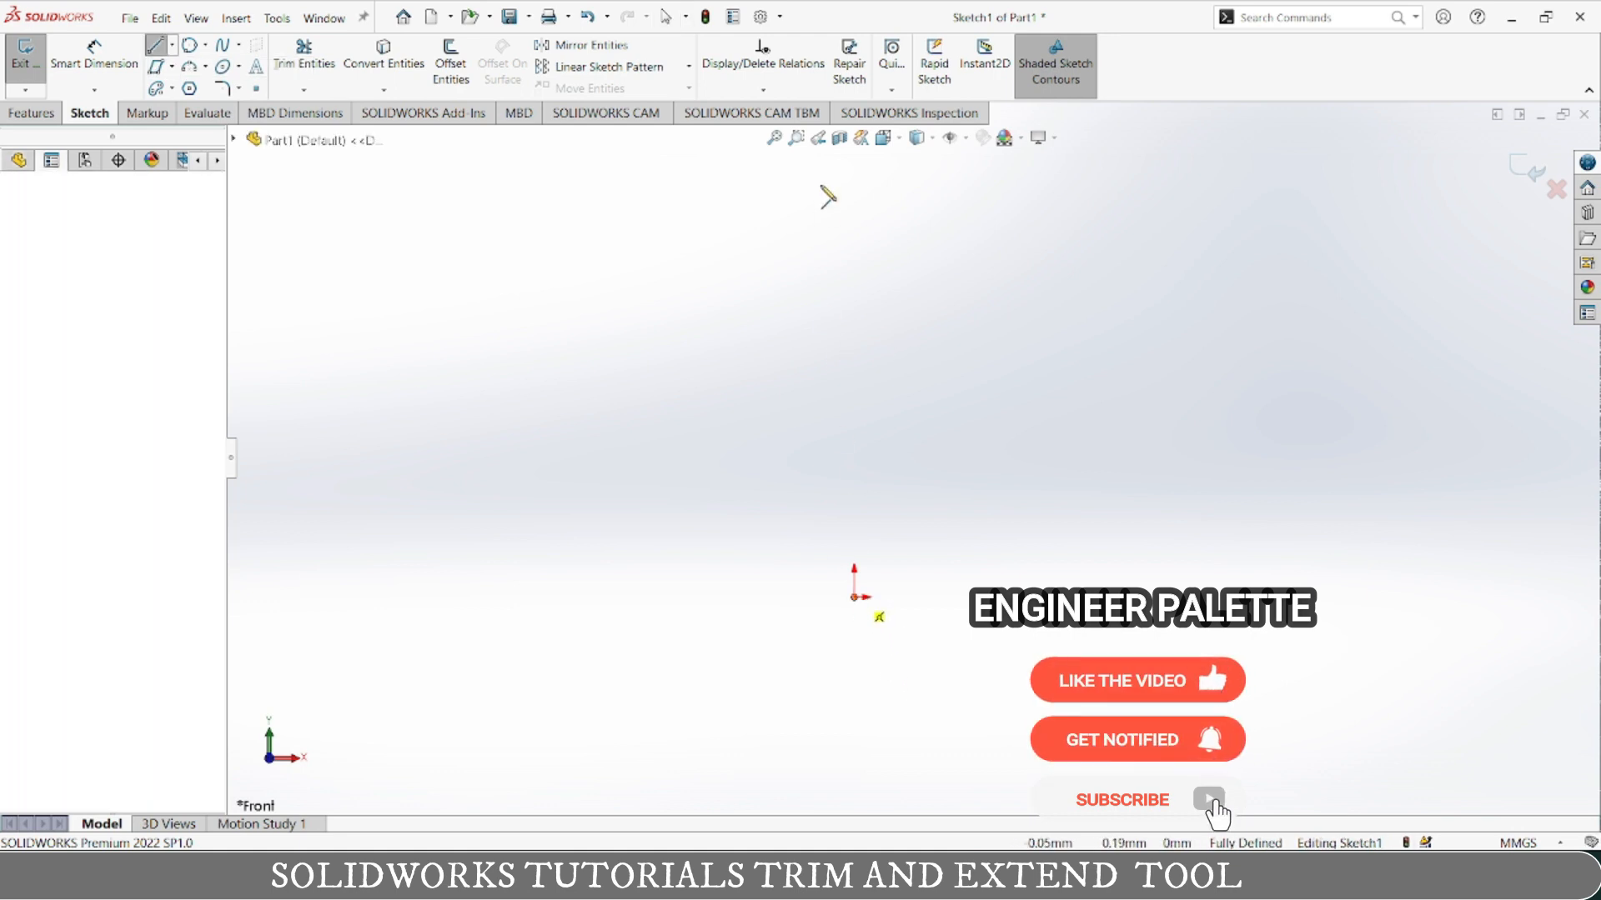
click(846, 234)
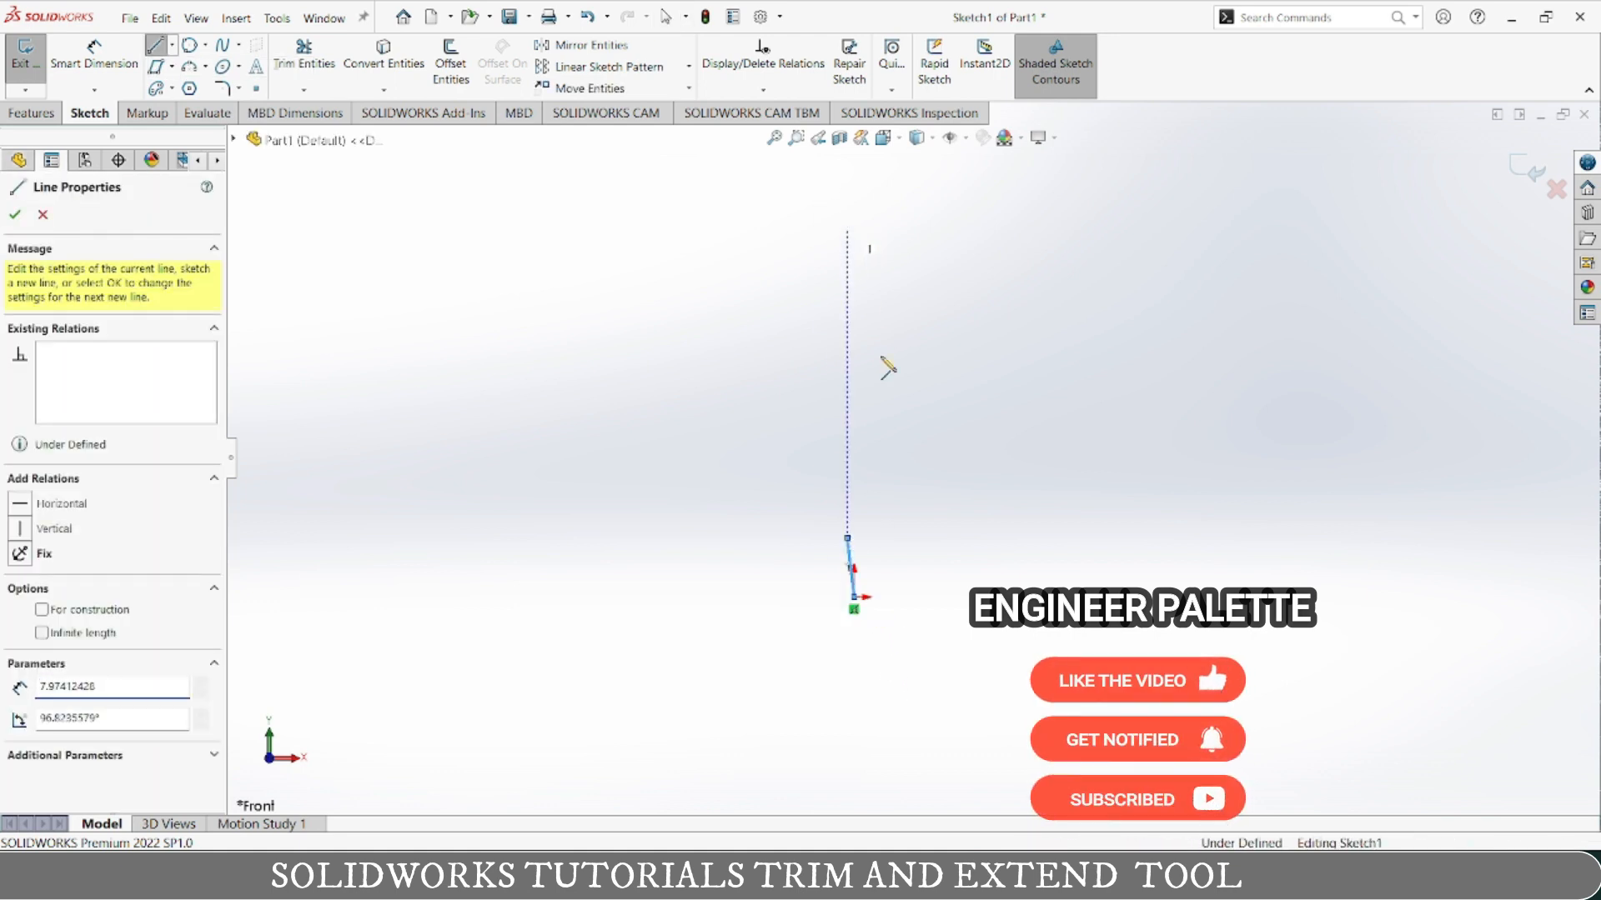
click(998, 630)
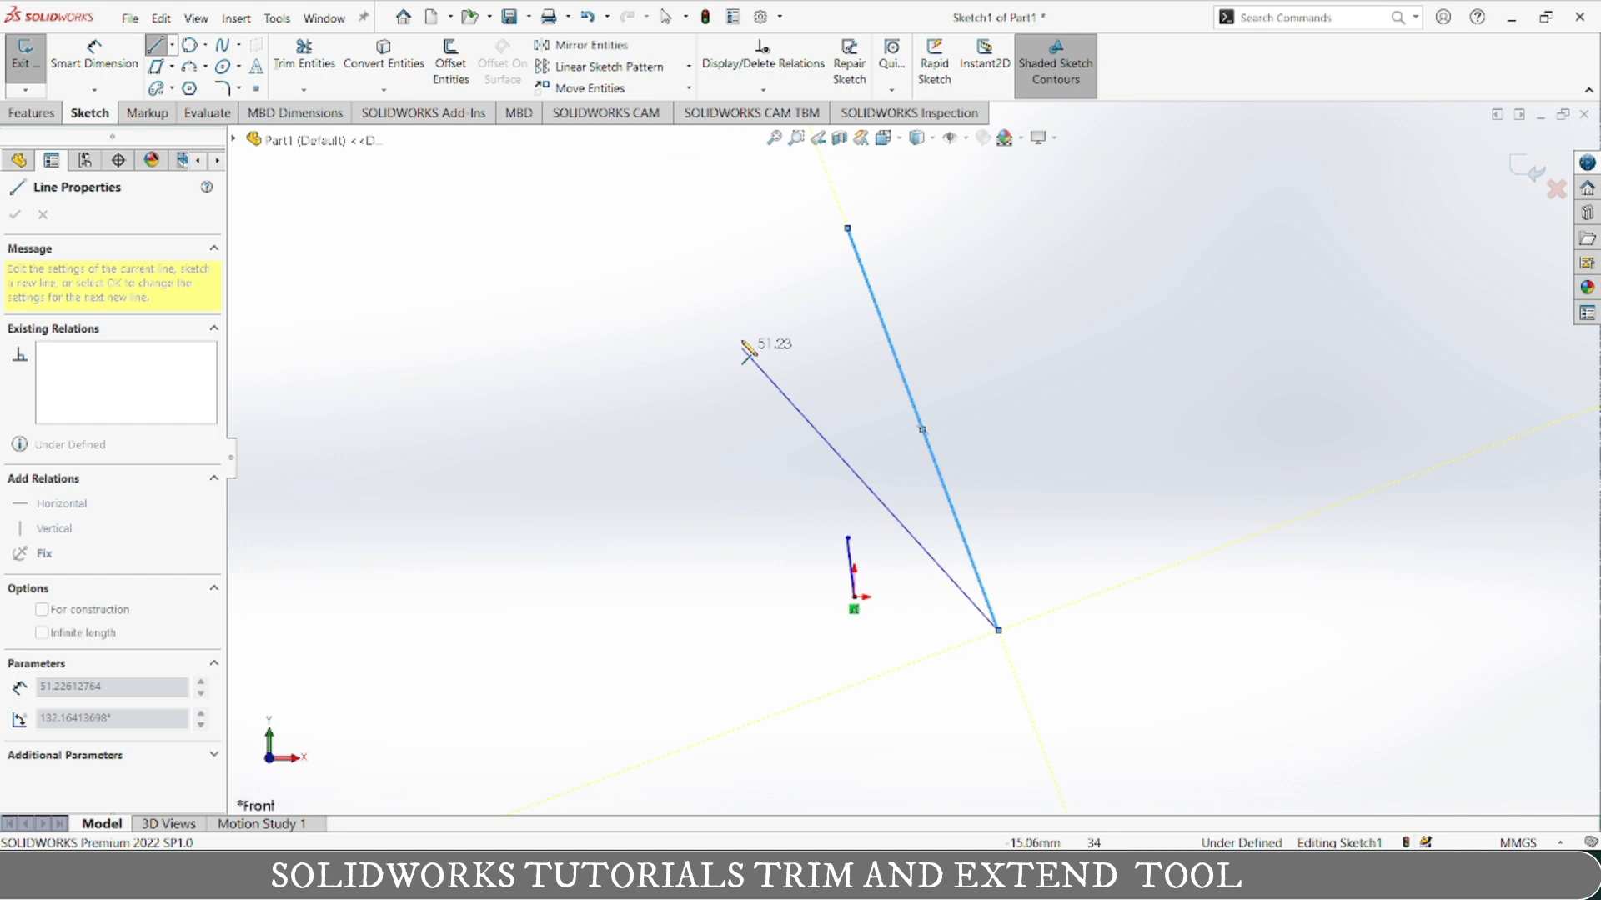
click(716, 304)
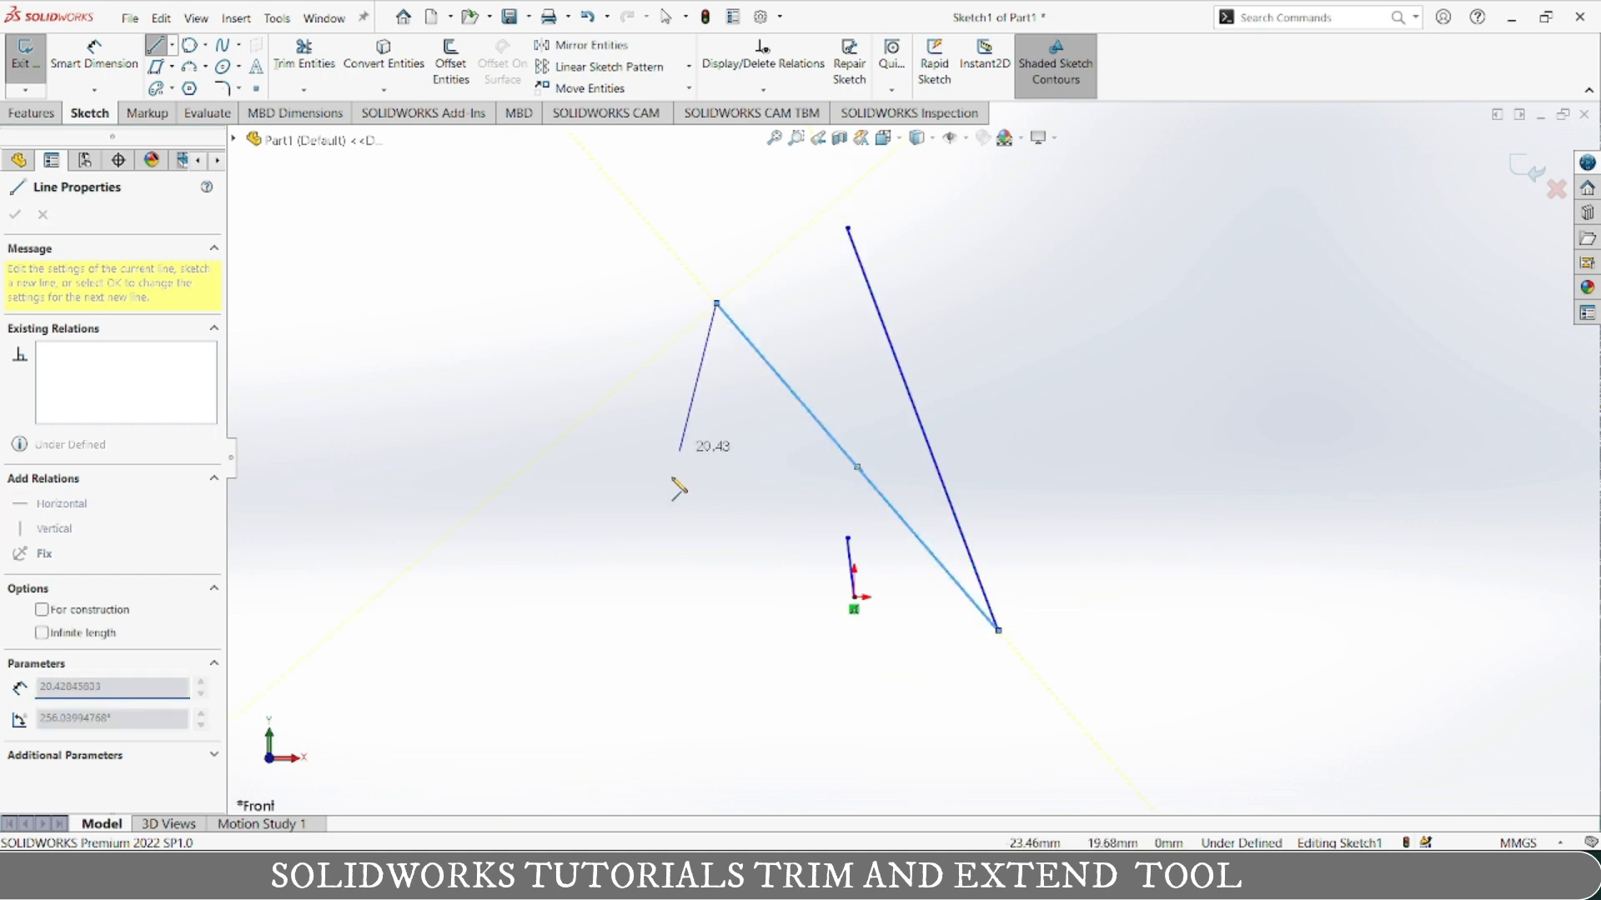
click(622, 667)
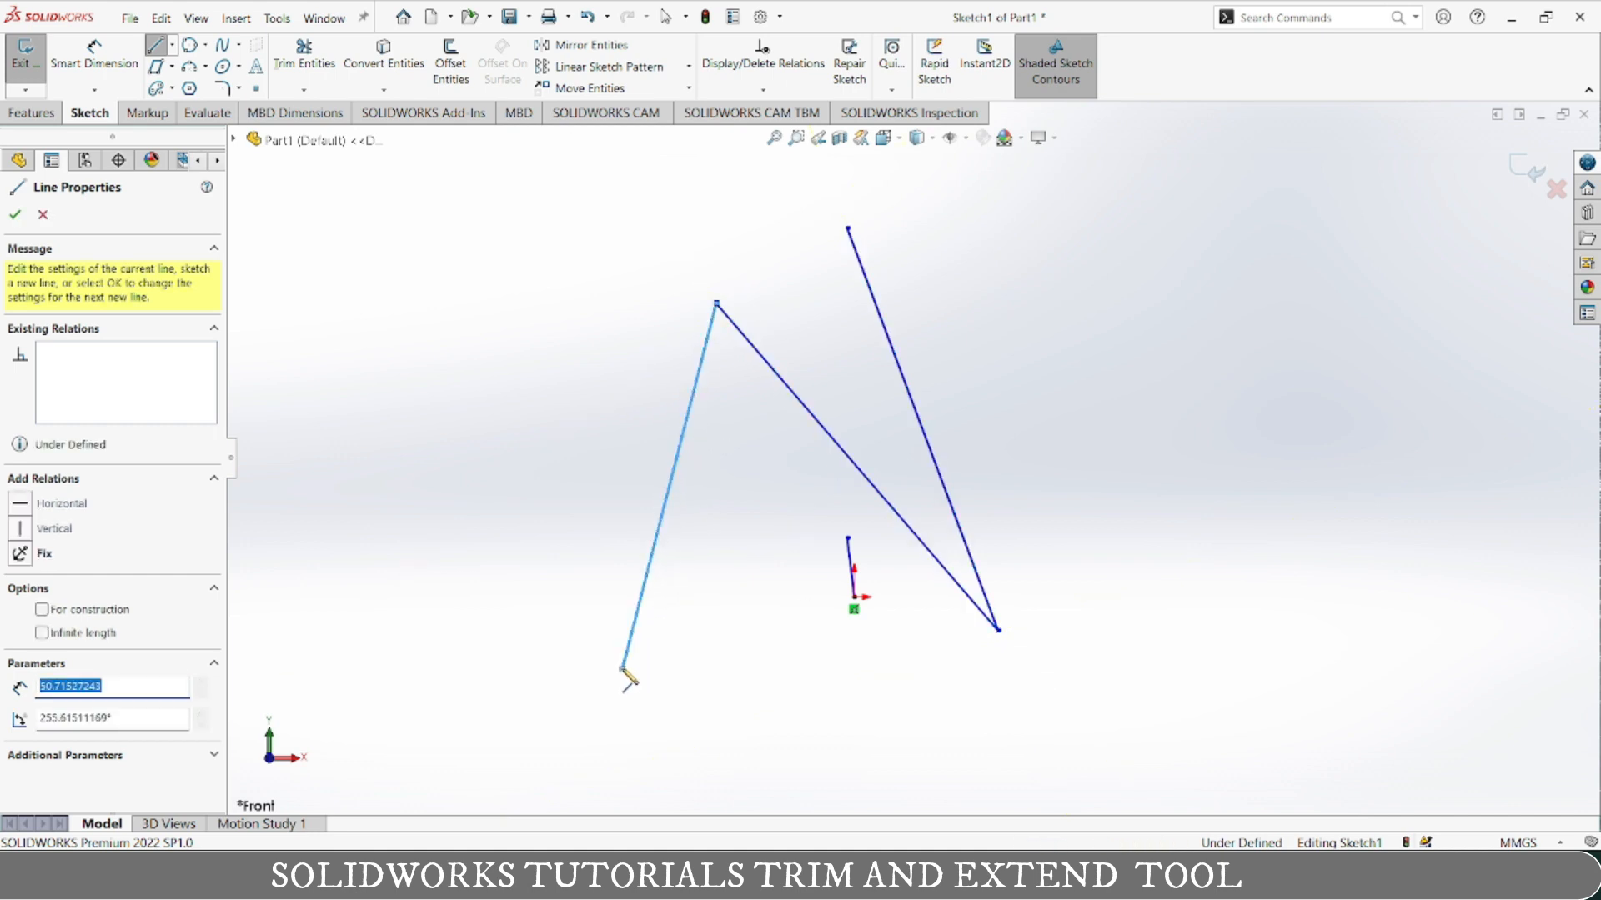
key(Escape)
Sketch two separate, gently rising lines, one above the other, each crossing all three legs of the zigzag
click(157, 46)
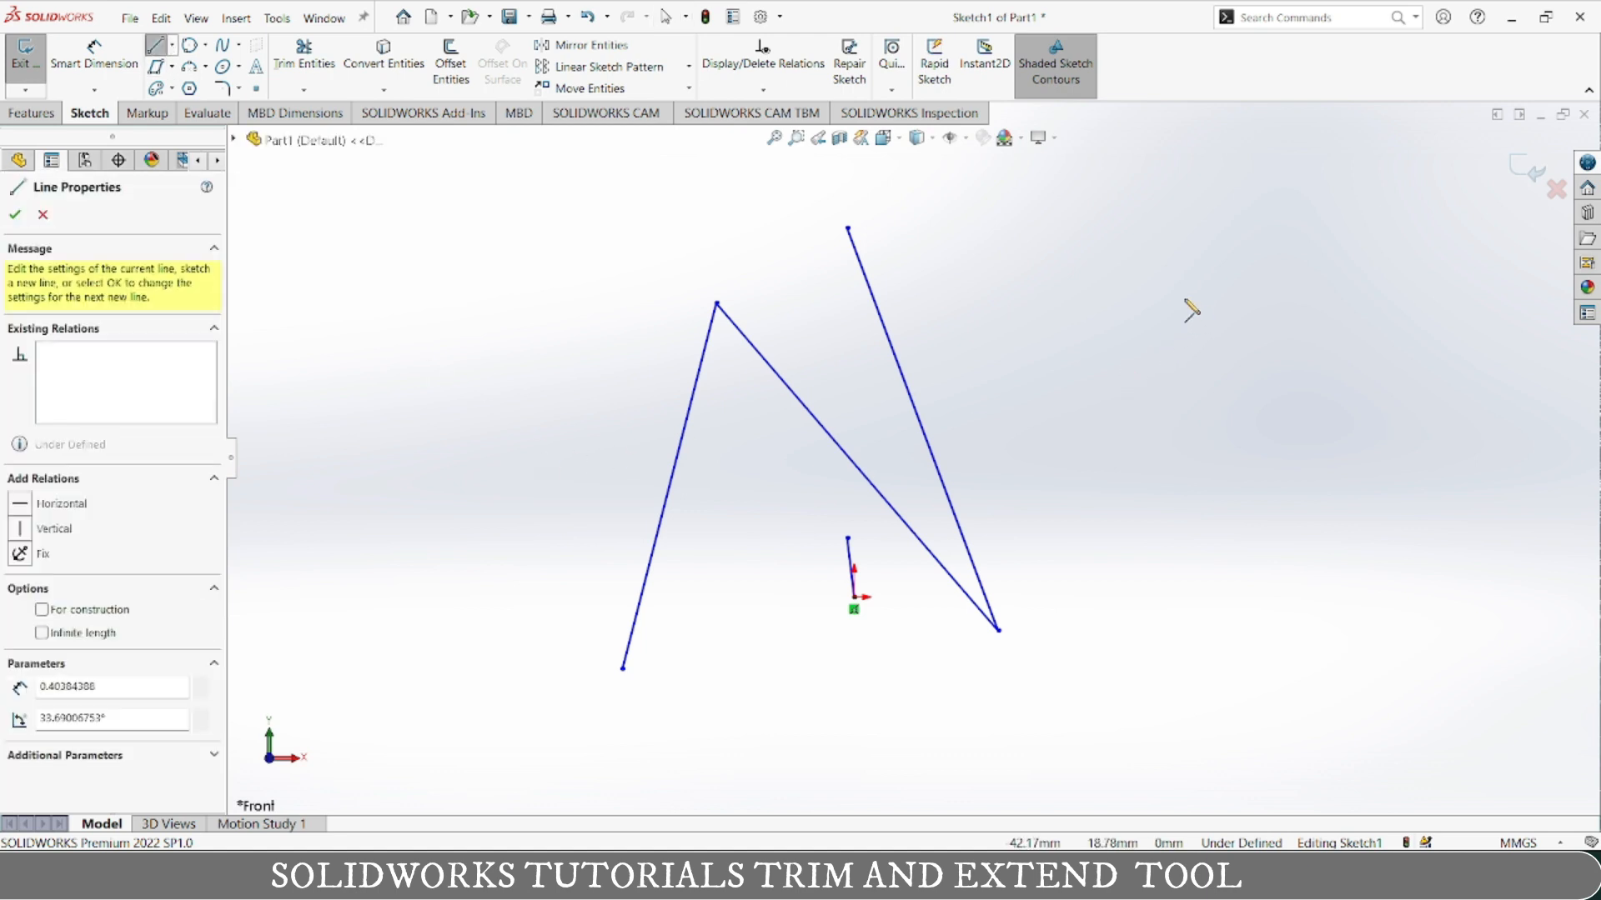
click(538, 459)
click(1116, 303)
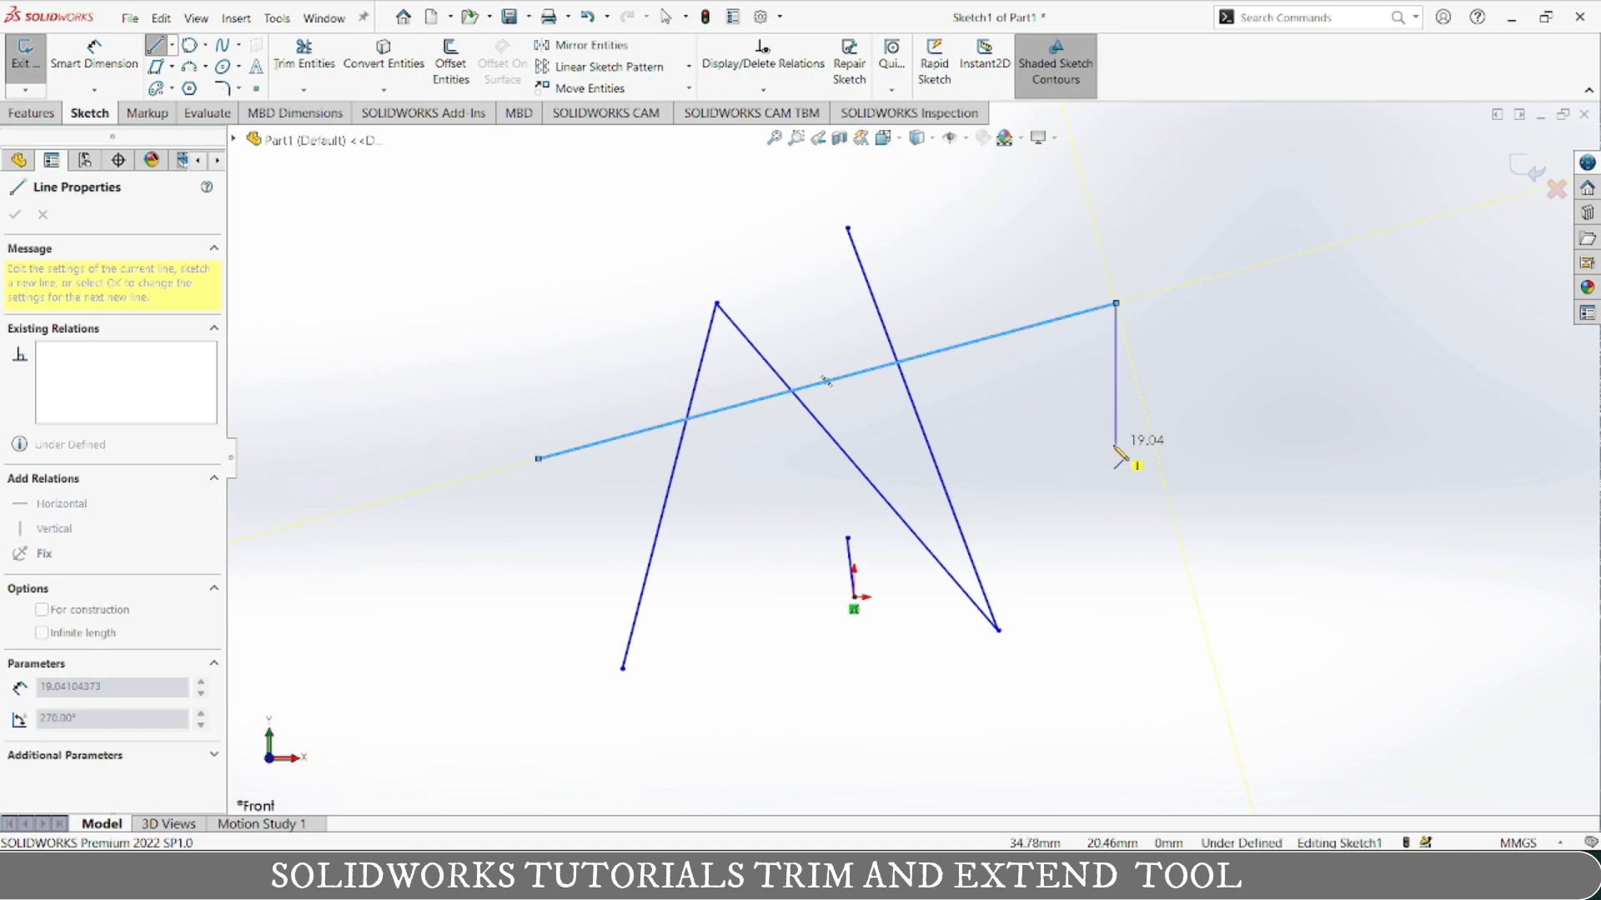
key(Escape)
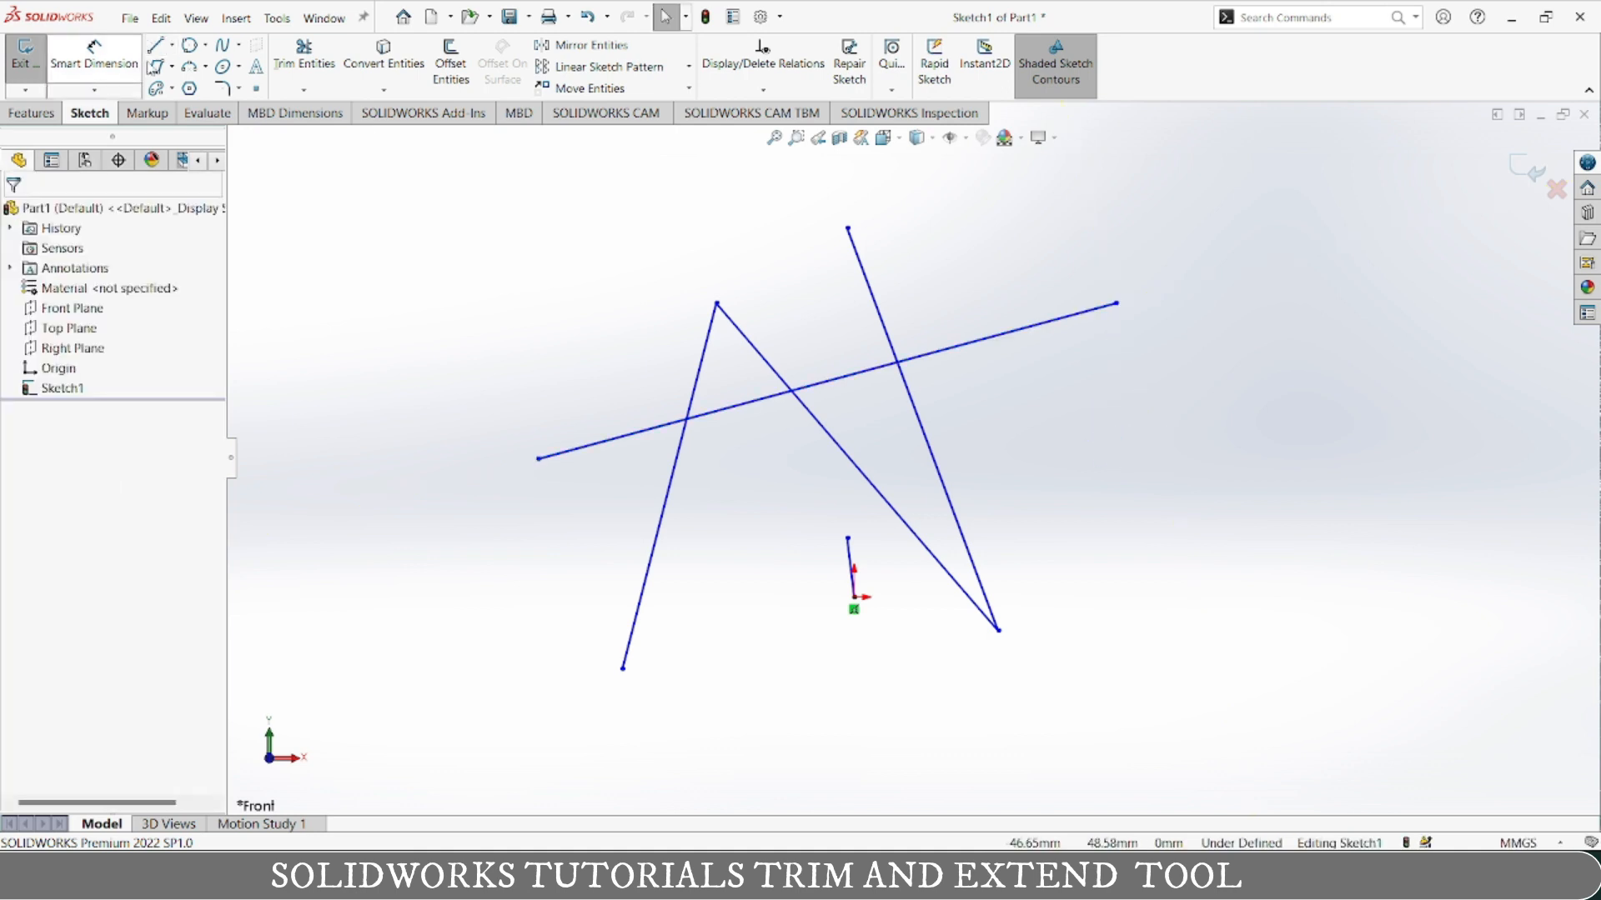
click(156, 47)
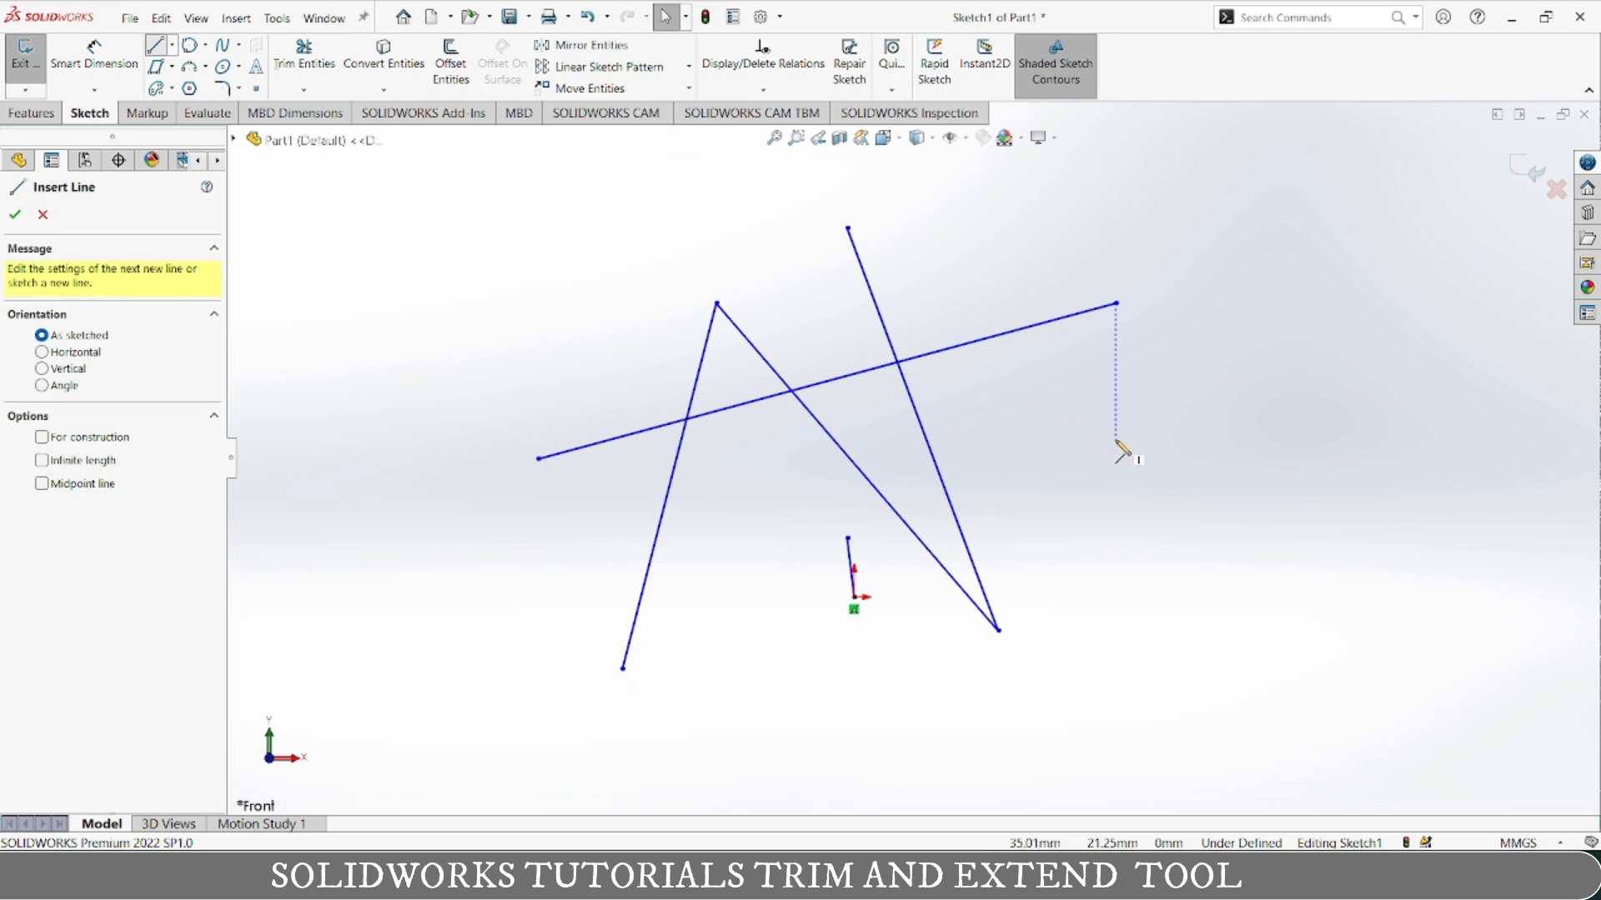
click(554, 557)
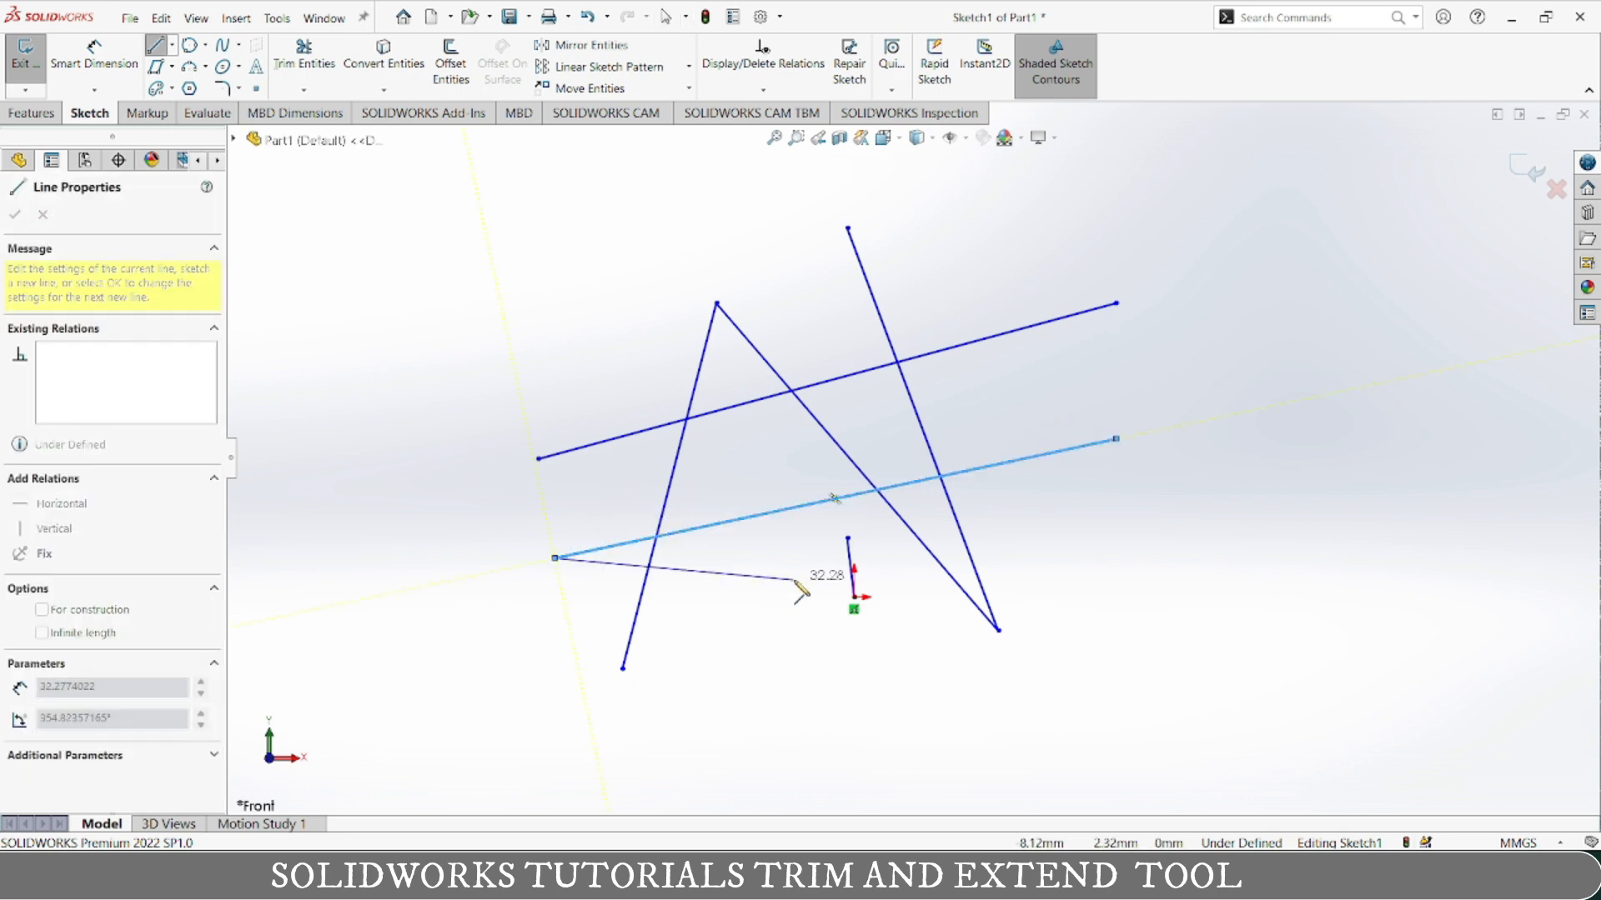
key(Escape)
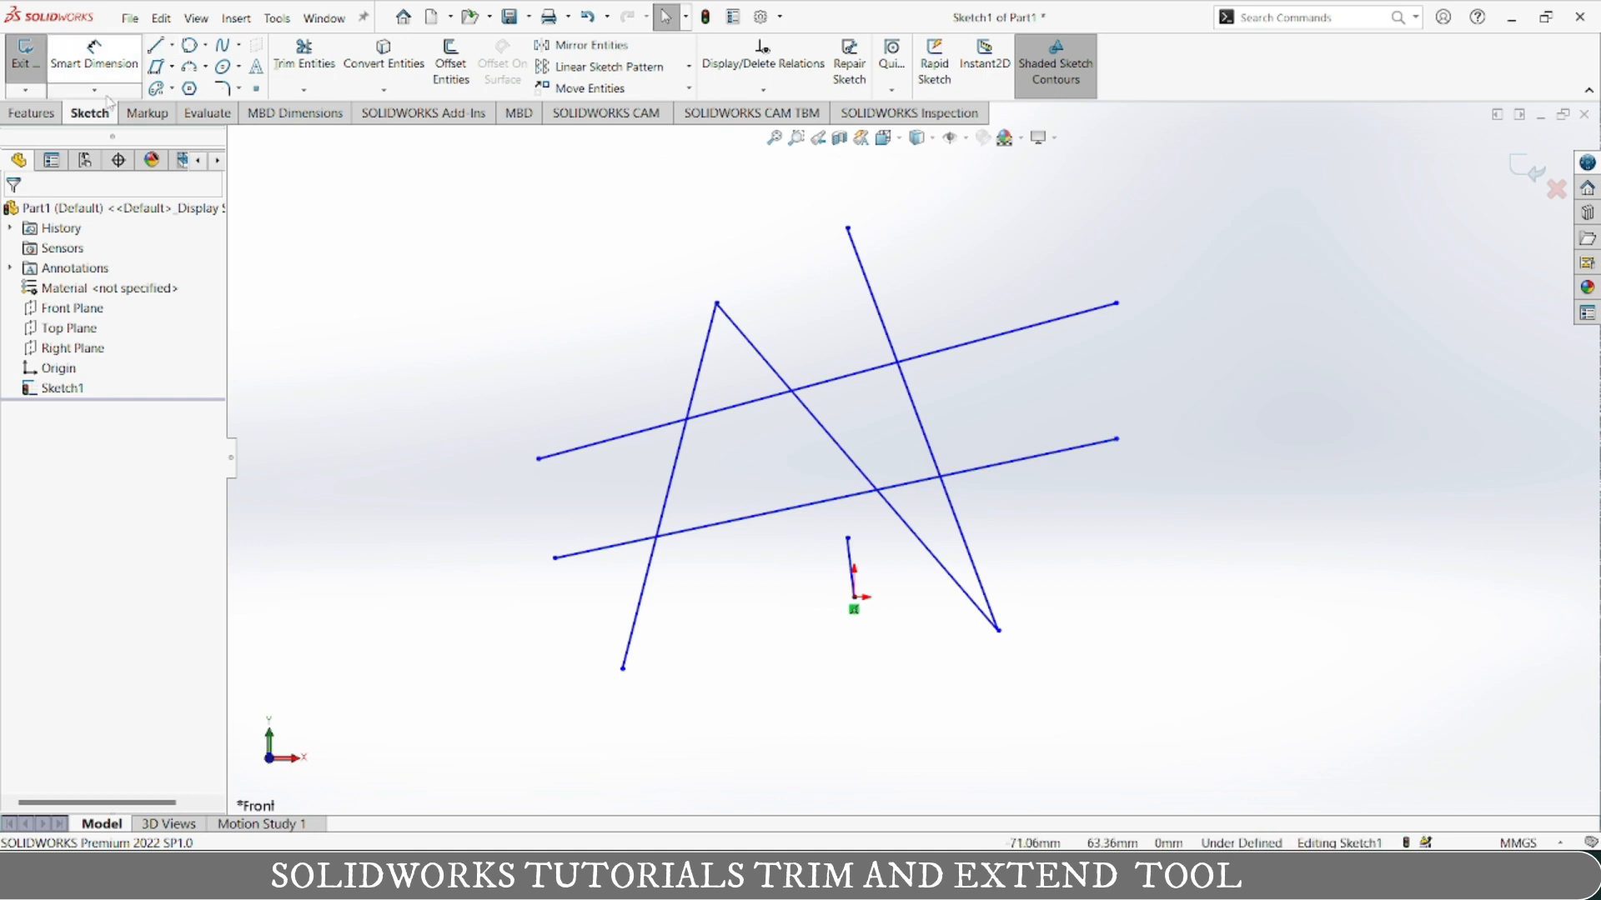
Power trim the crossing lines' left and middle segments and parts of the zigzag's left and middle legs, and undo the trims
click(310, 67)
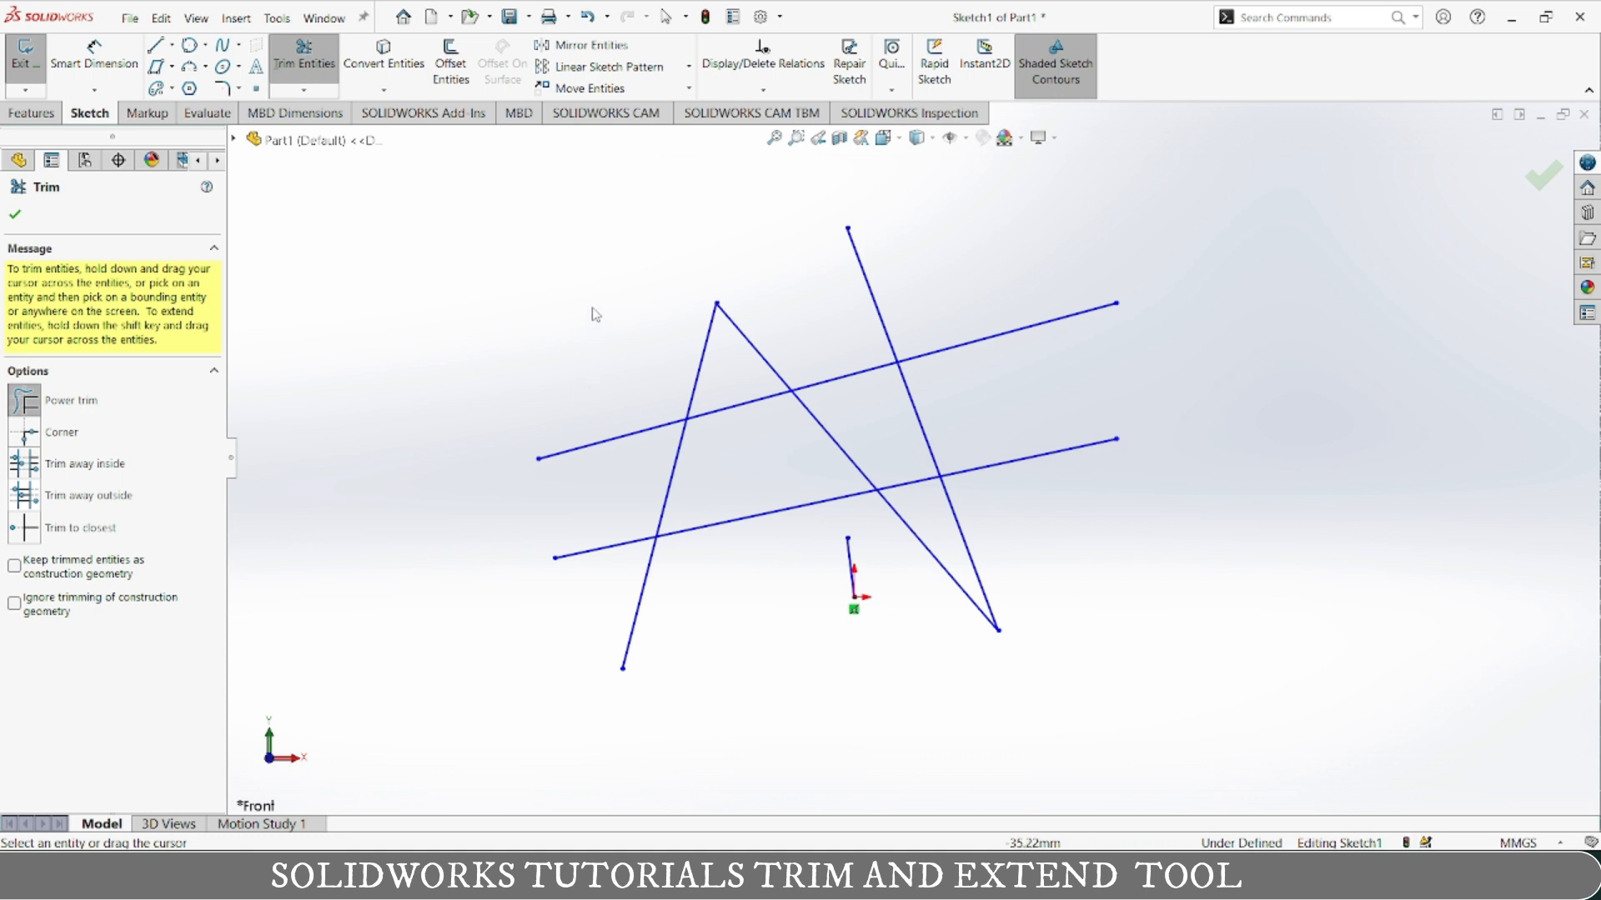
drag(593, 305, 601, 405)
mouse_move(602, 410)
mouse_down()
mouse_move(604, 469)
mouse_move(688, 468)
mouse_up()
mouse_move(738, 413)
mouse_down()
mouse_move(773, 338)
mouse_move(802, 386)
mouse_move(798, 512)
mouse_up()
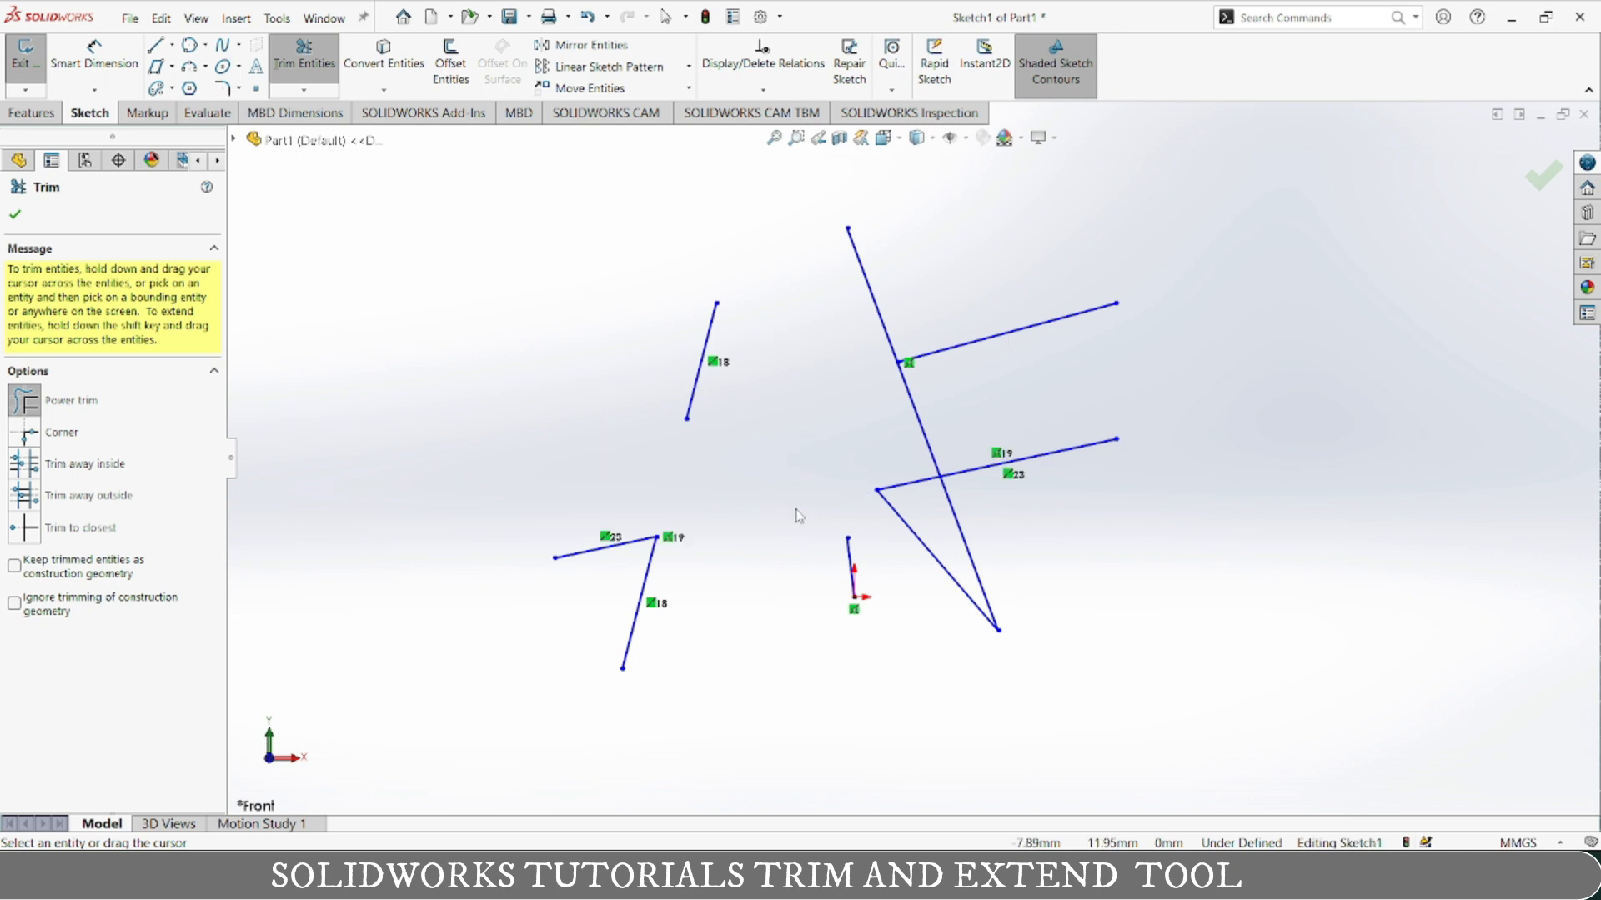
key(Escape)
key(ctrl+z)
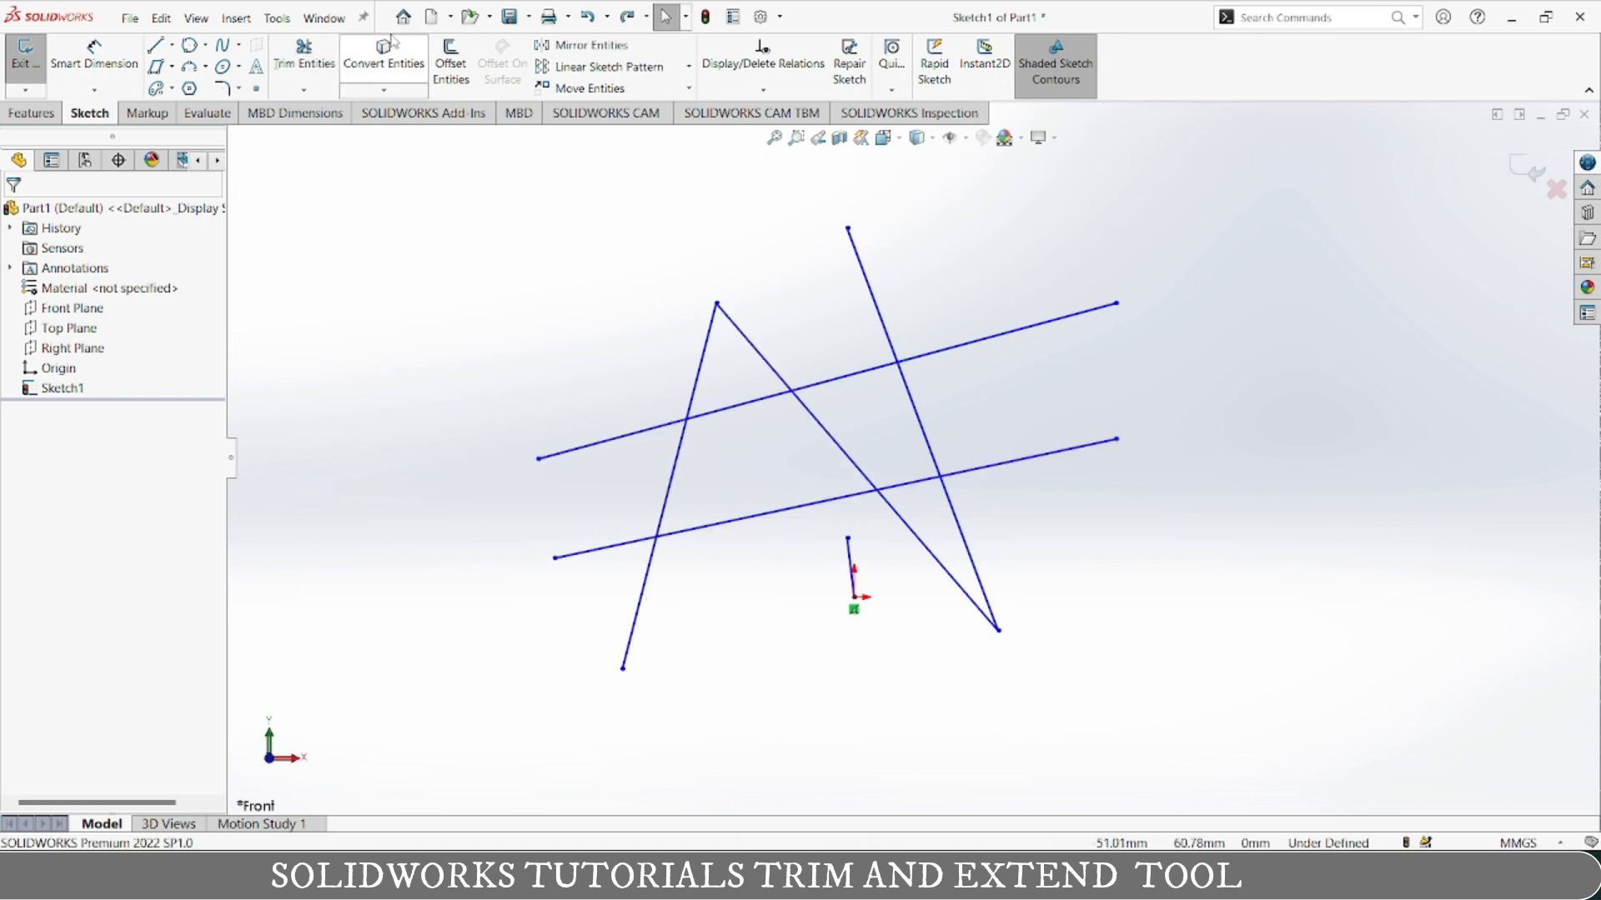
Corner-trim the zigzag's left leg and the upper crossing line, keeping the leg's lower part and the line's right part, and undo it
click(304, 65)
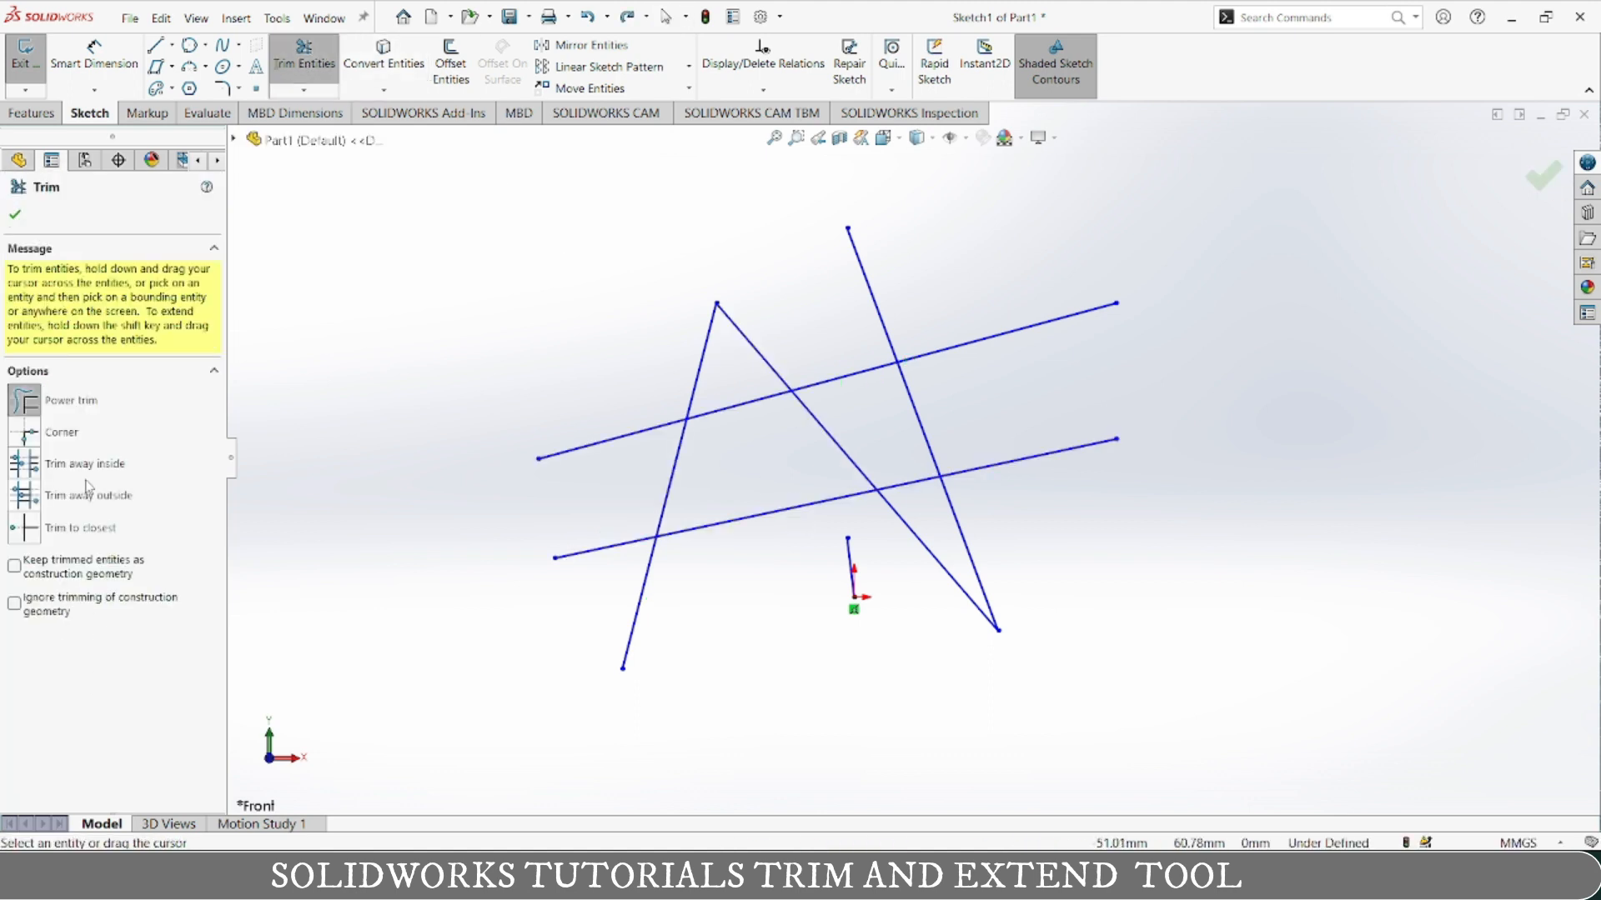
click(27, 436)
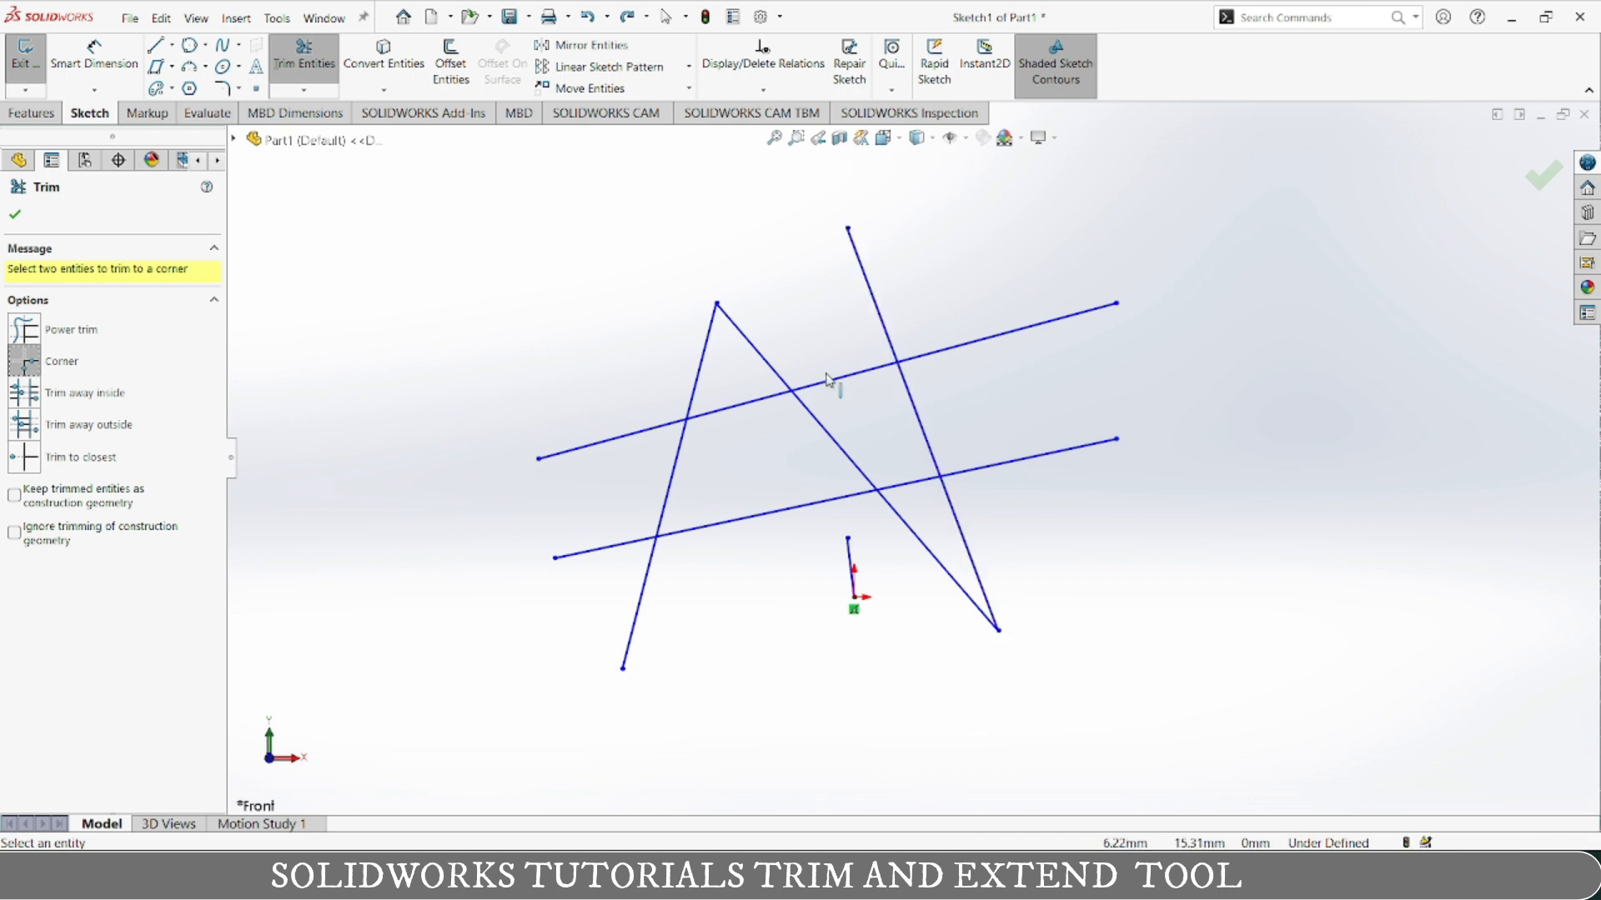
click(689, 428)
click(710, 414)
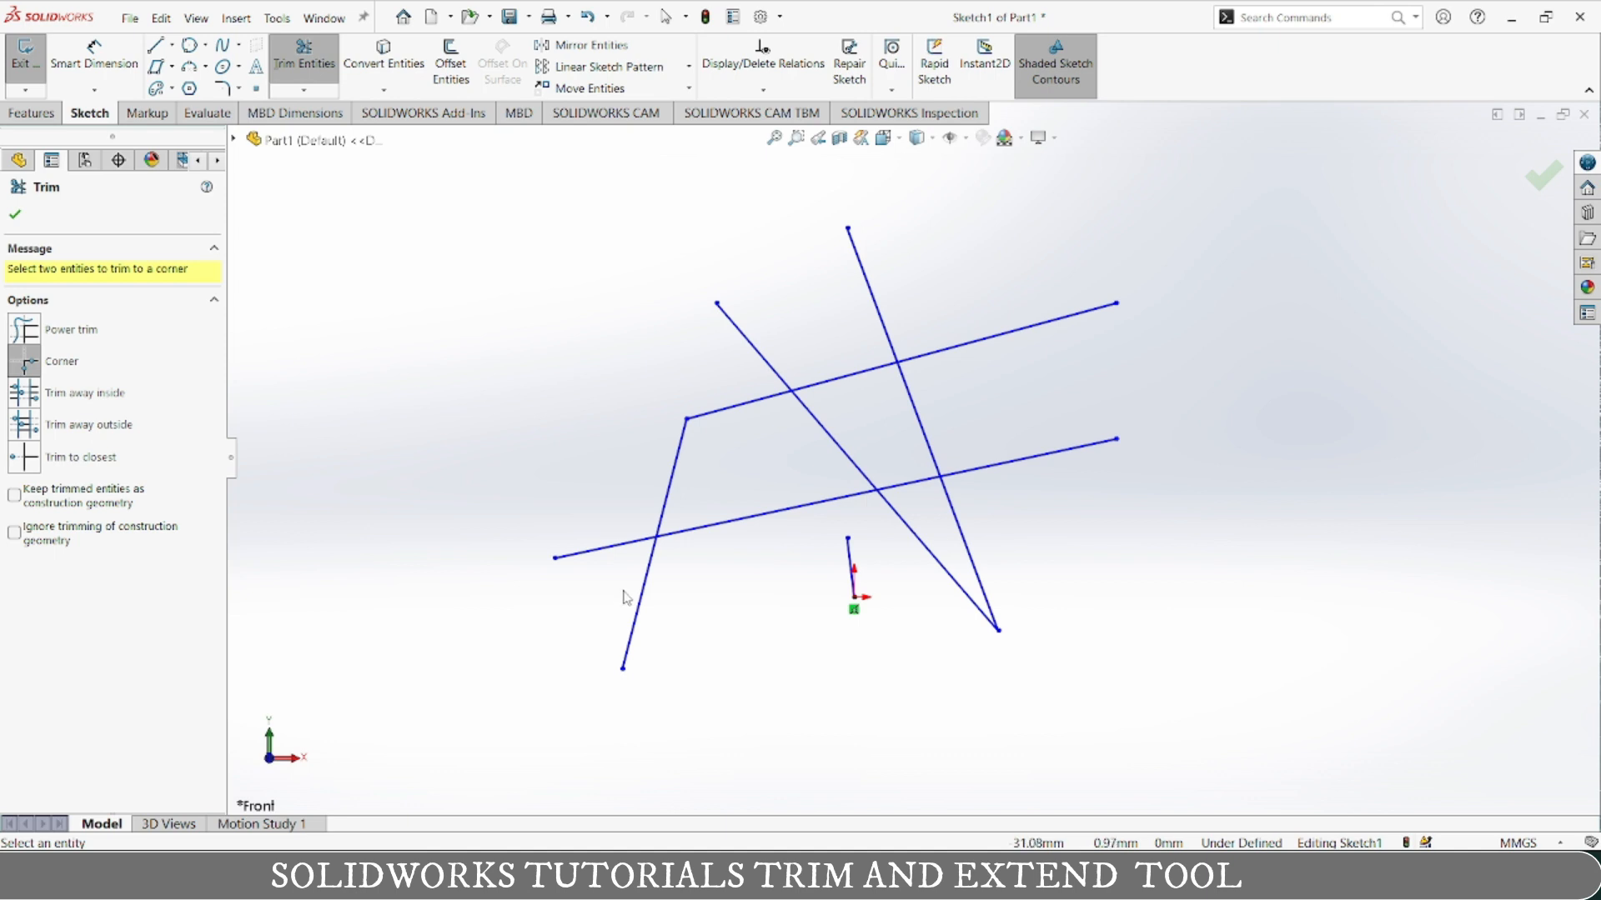
key(Escape)
key(ctrl+z)
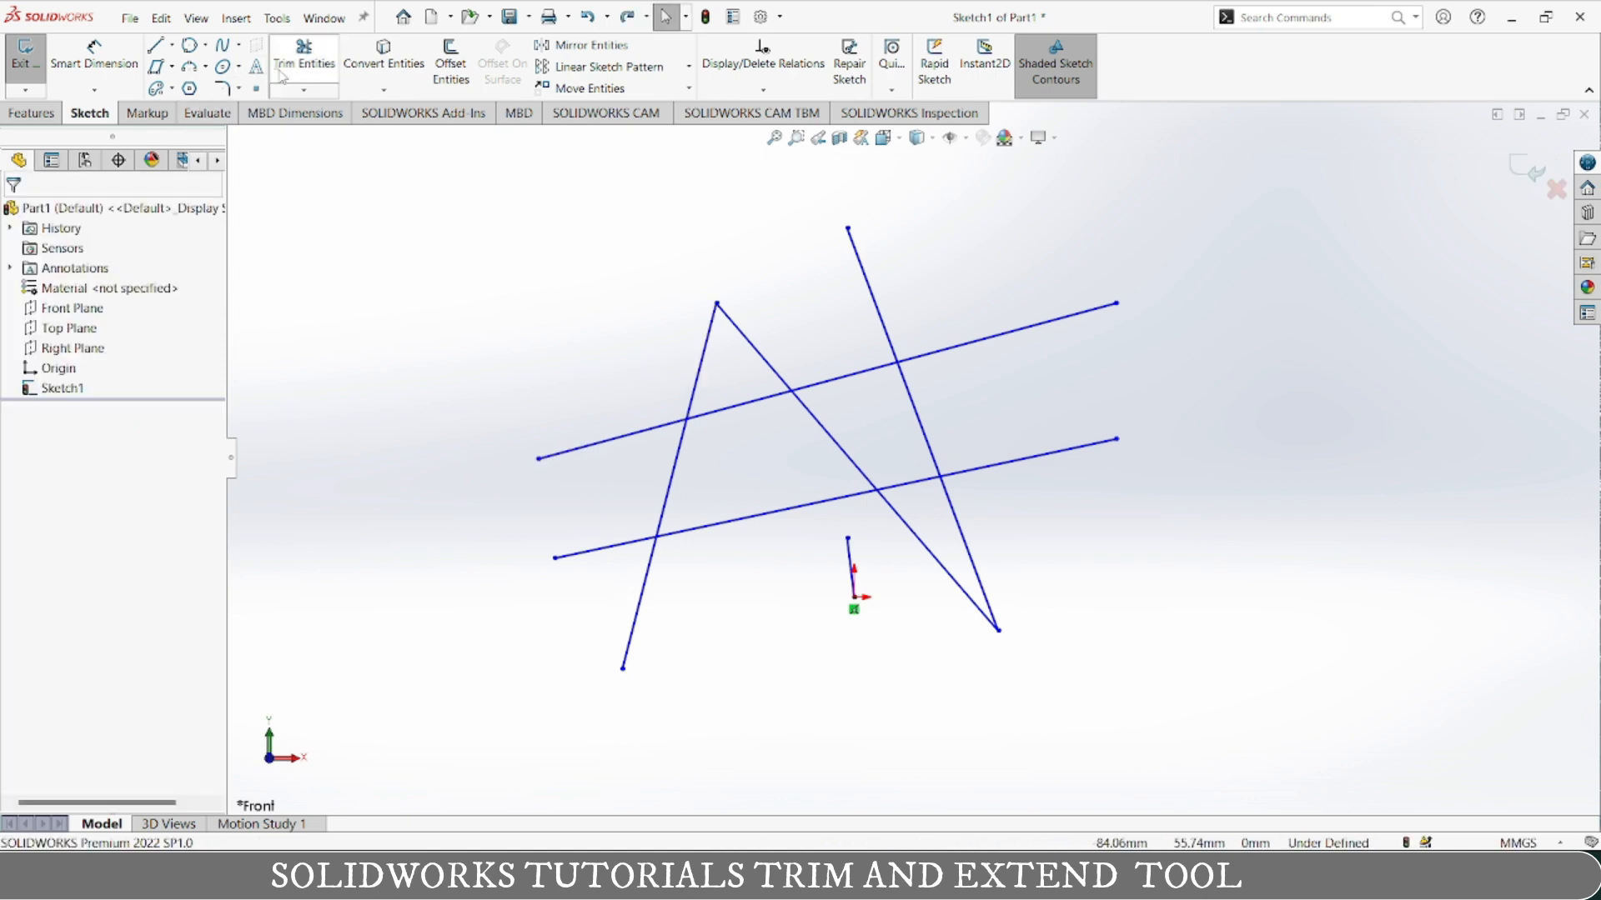
Corner-trim the zigzag's middle leg and the upper crossing line, keeping the leg's lower part and the line's left part, and undo it
click(303, 67)
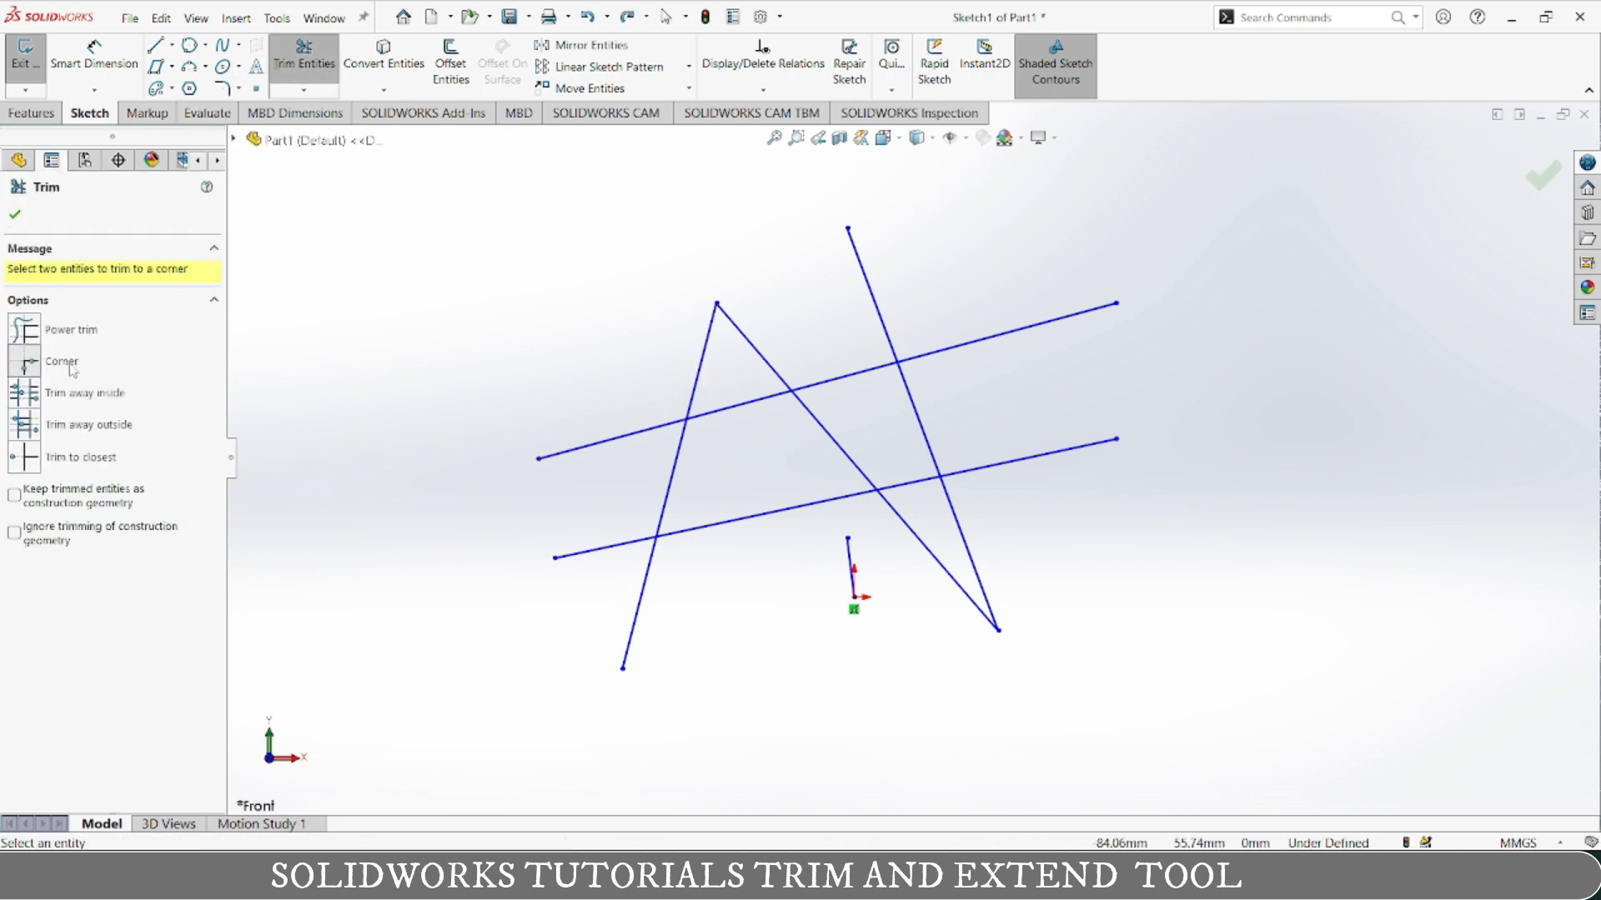
click(25, 363)
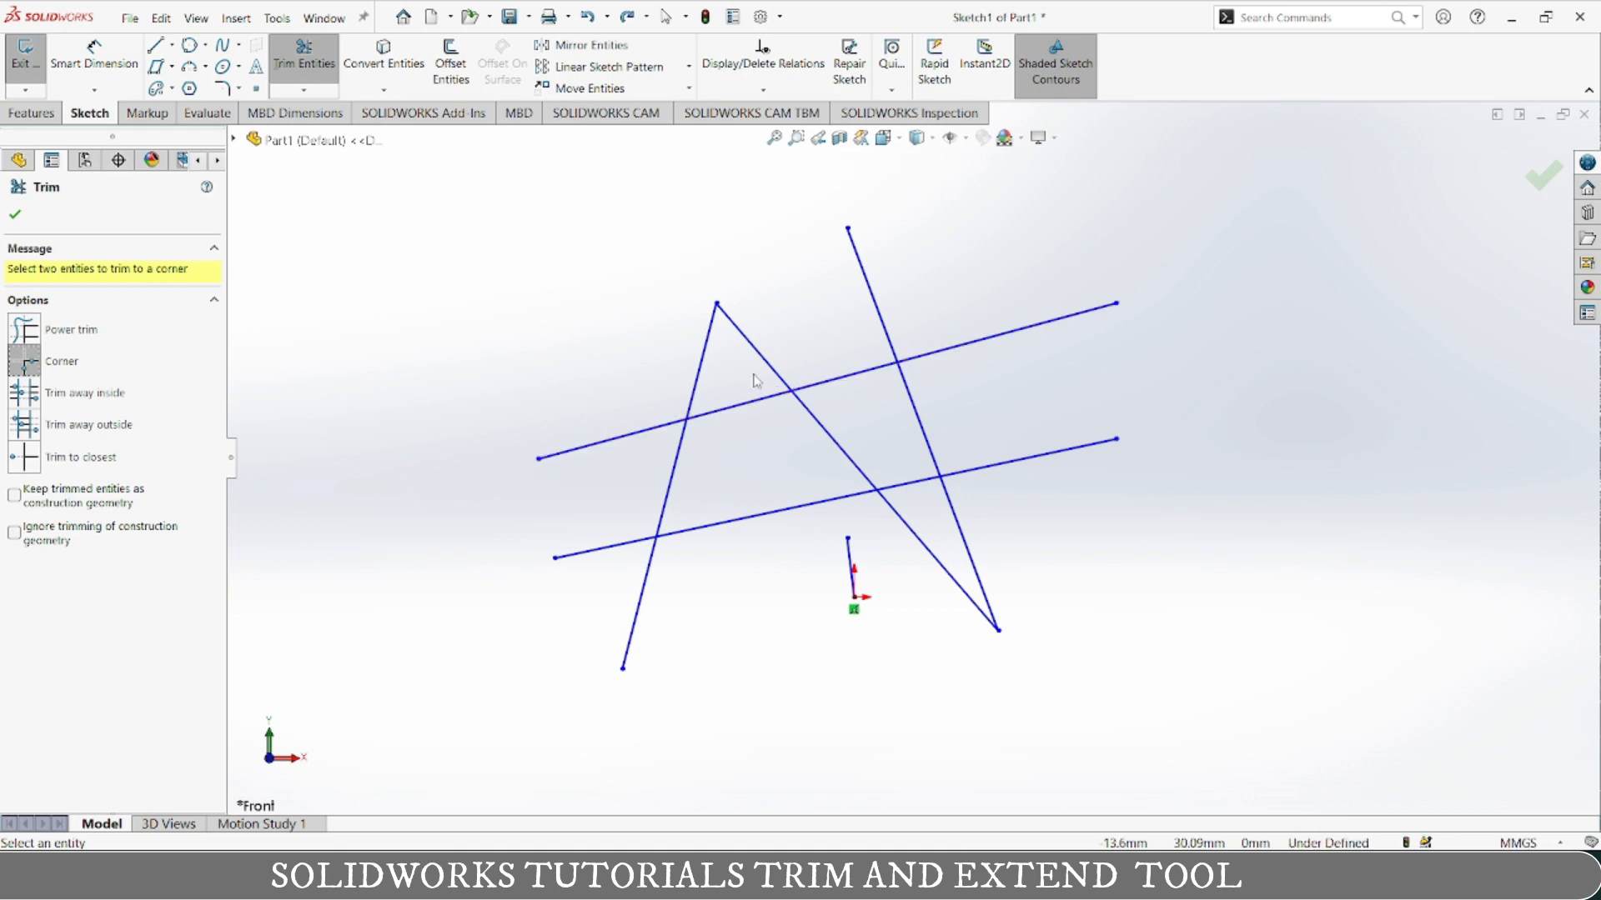
click(814, 417)
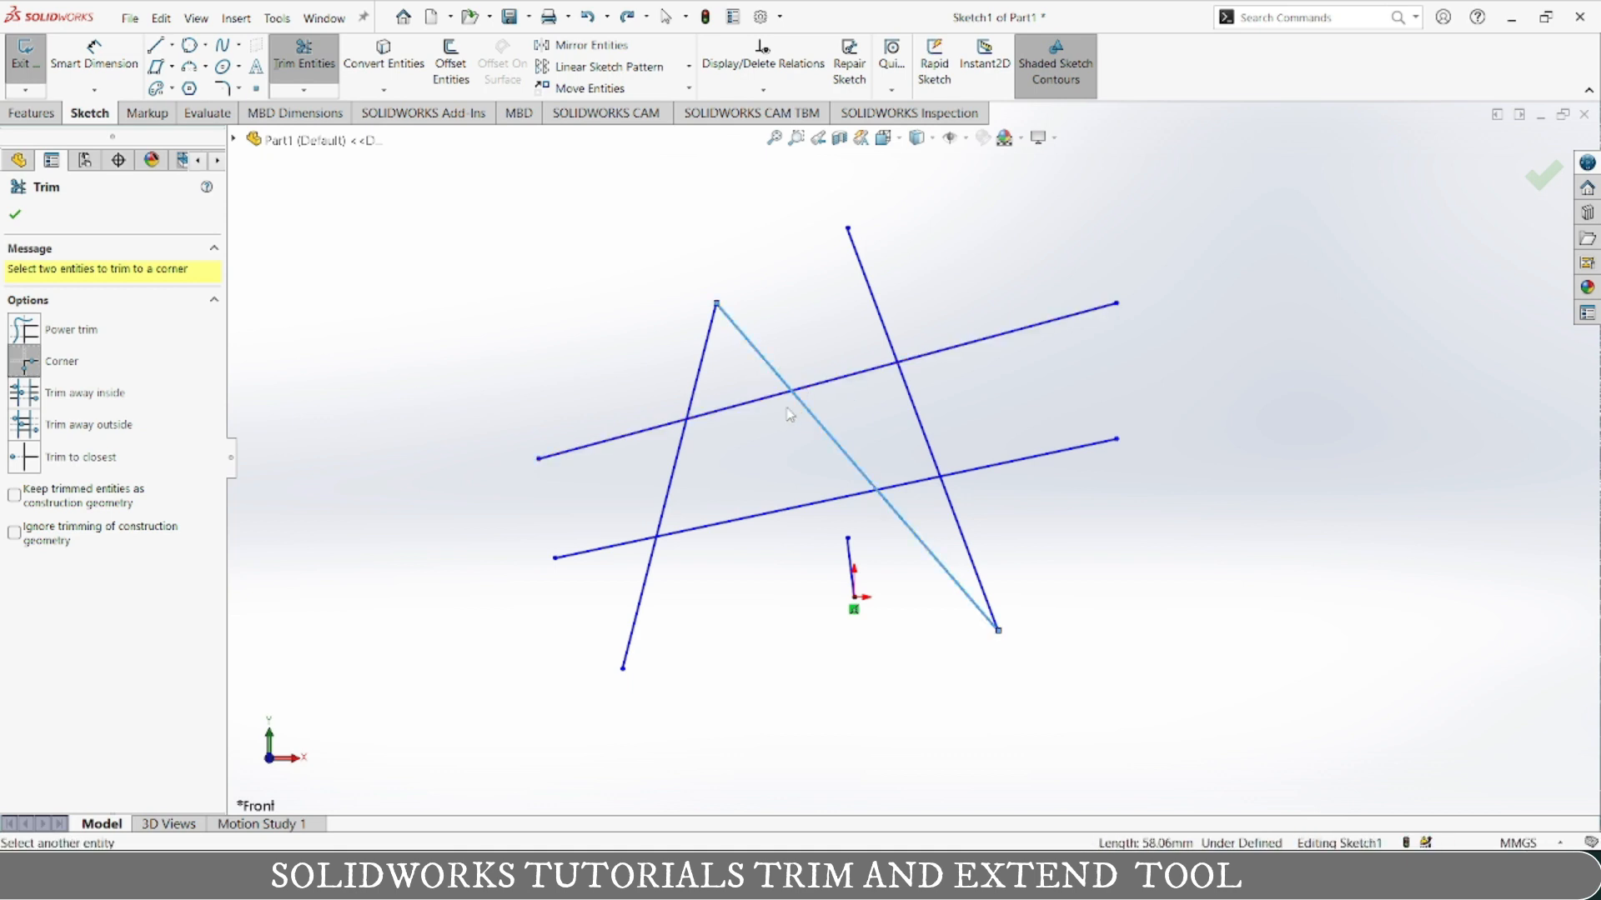
click(787, 399)
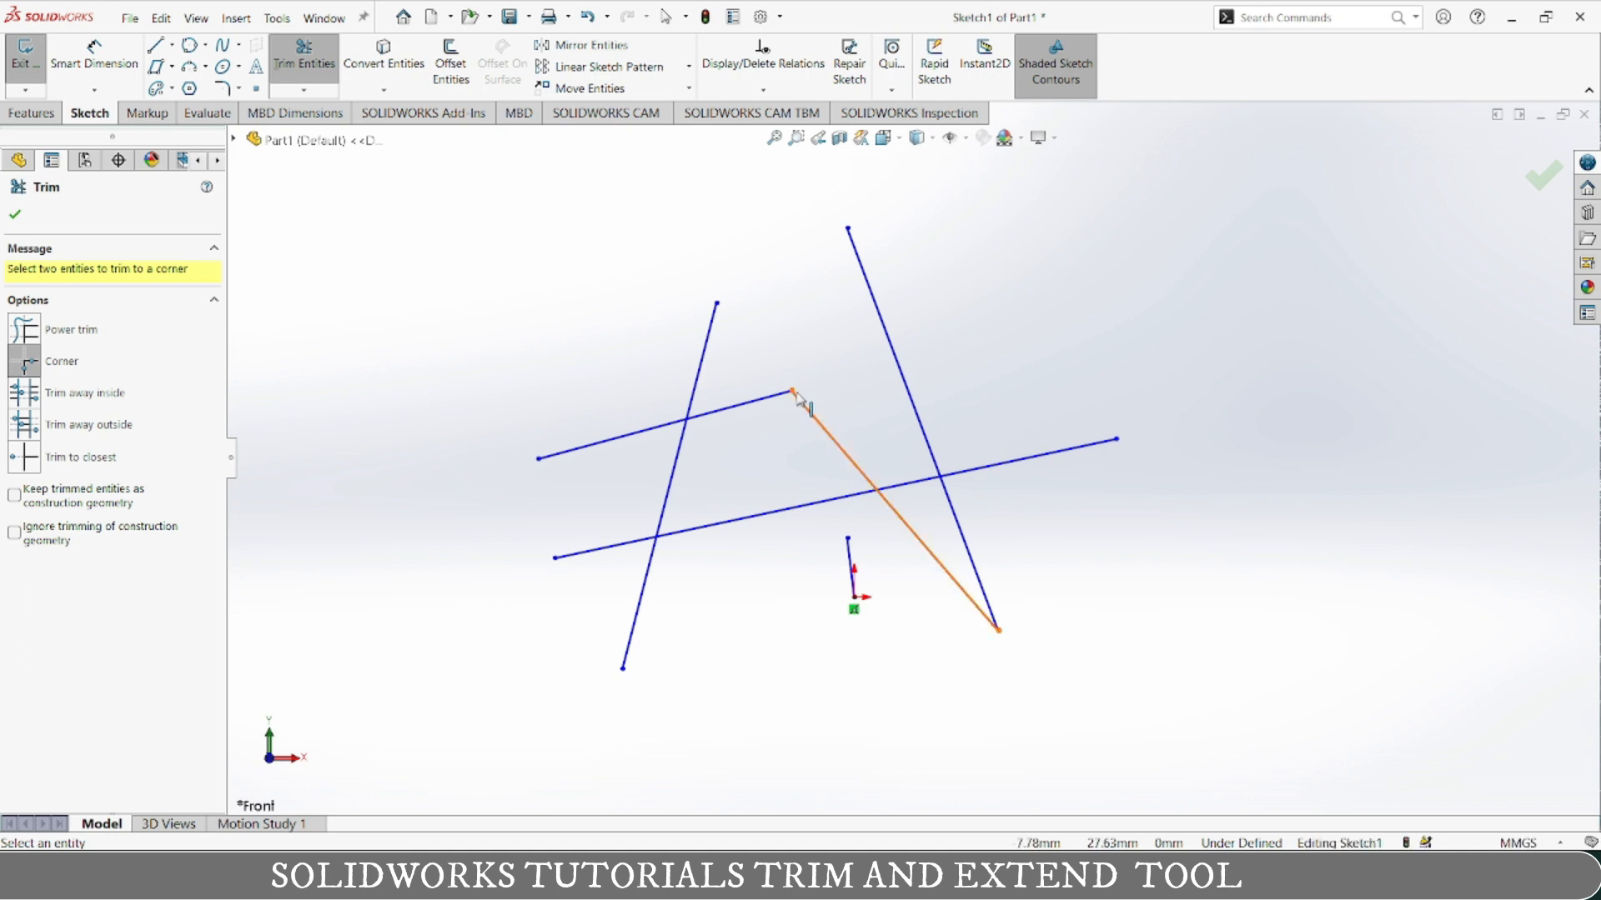
key(Escape)
key(ctrl+z)
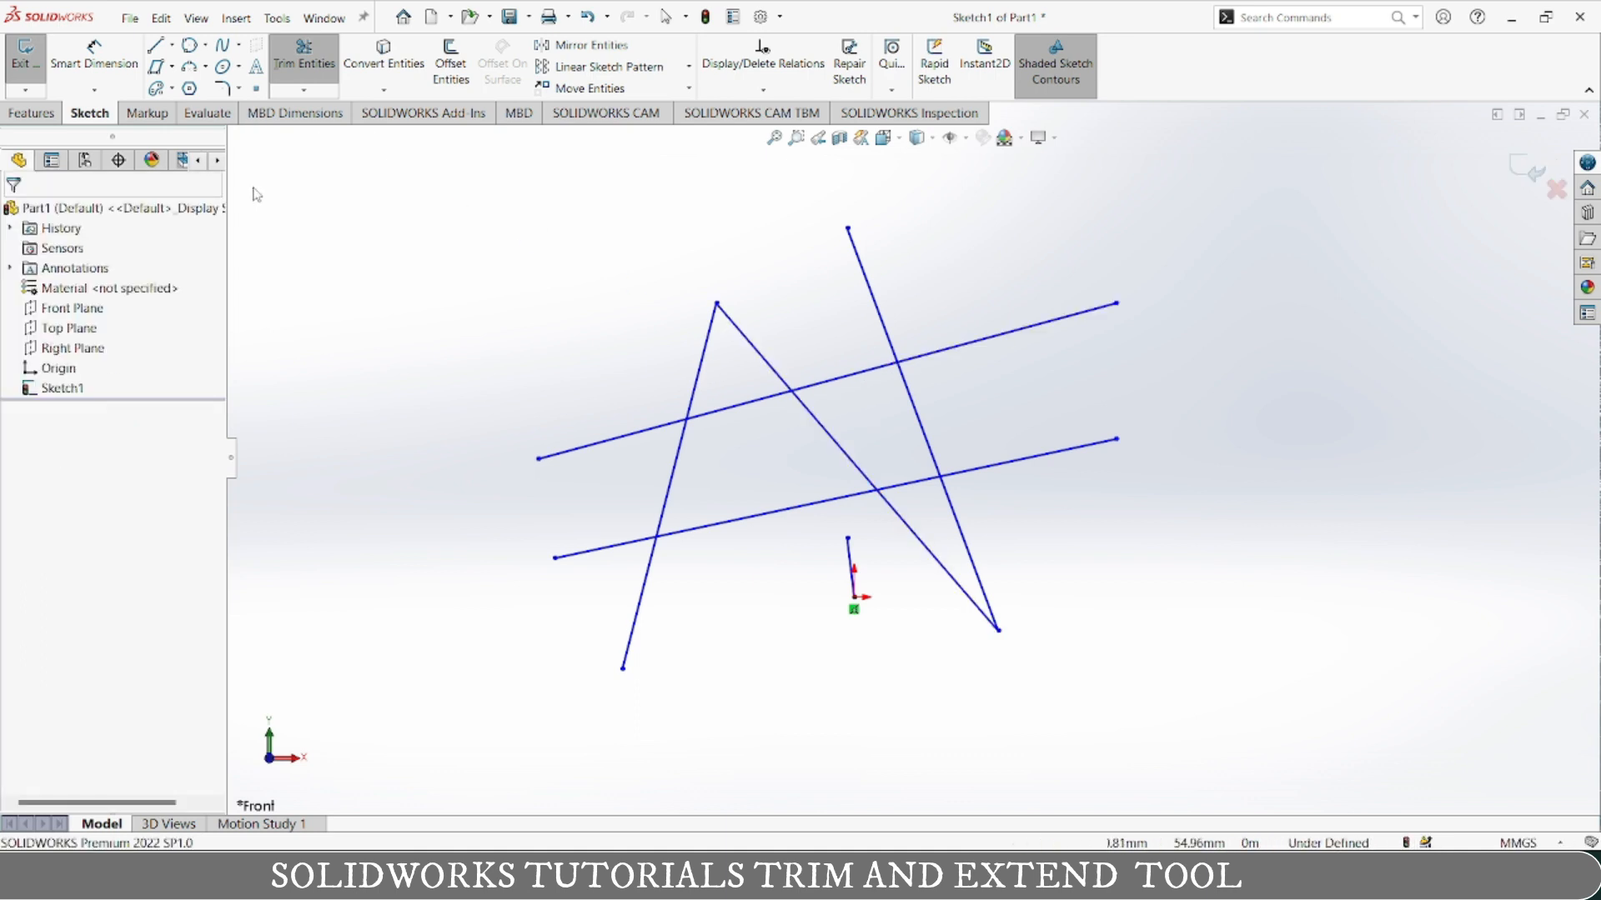
Corner-trim the zigzag's middle leg with the upper crossing line, keeping the leg's lower part and the line's right part, and undo it
click(307, 53)
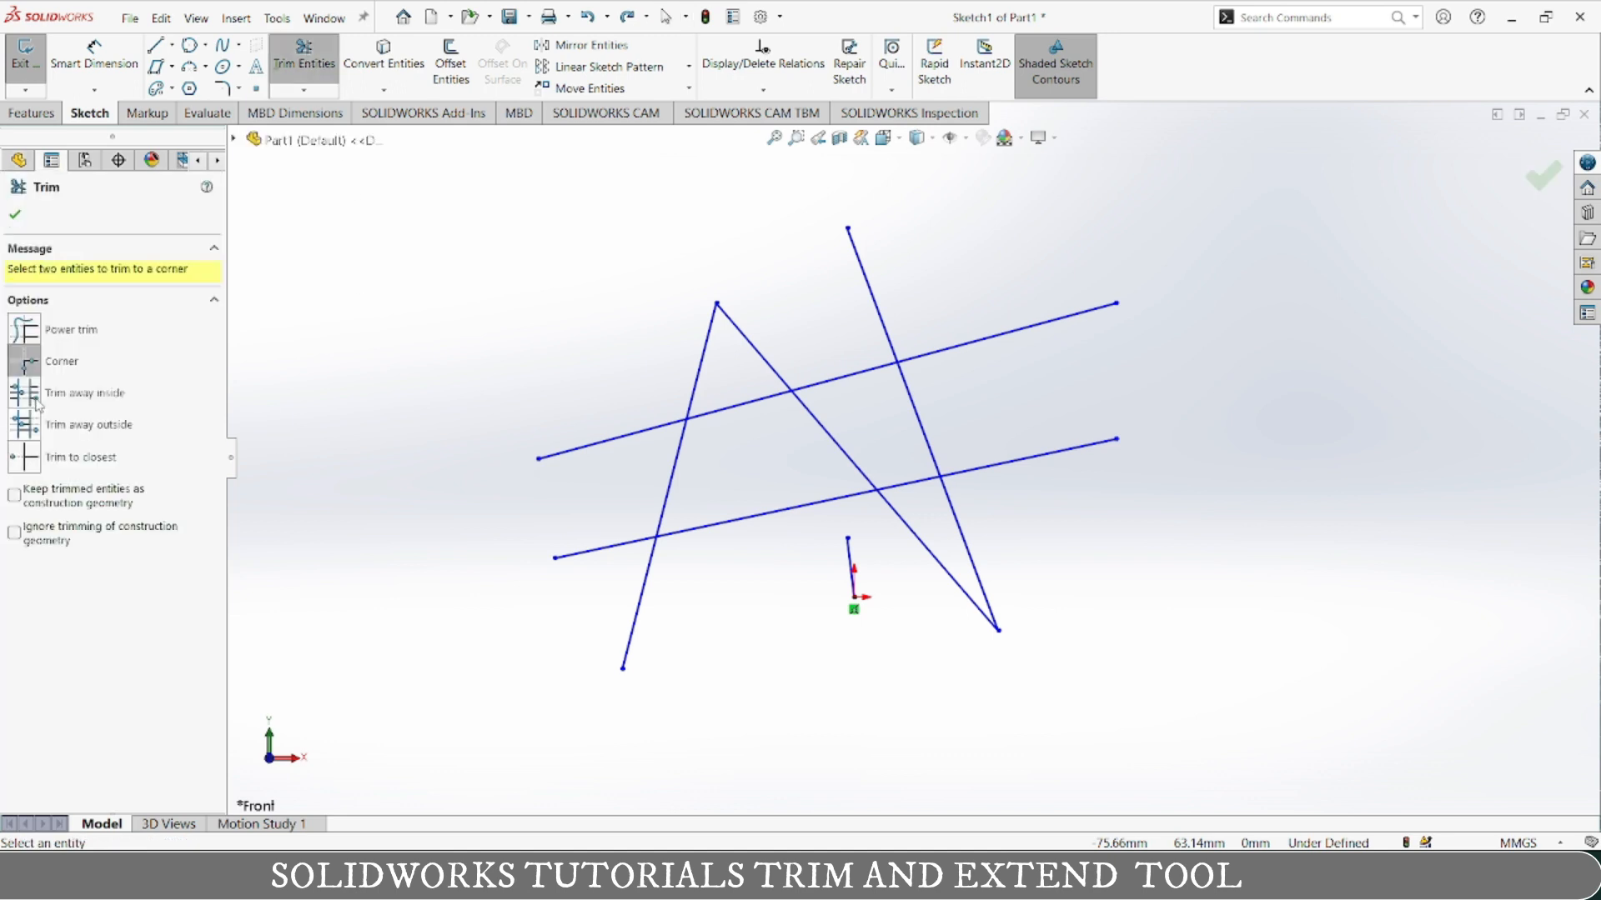
click(817, 422)
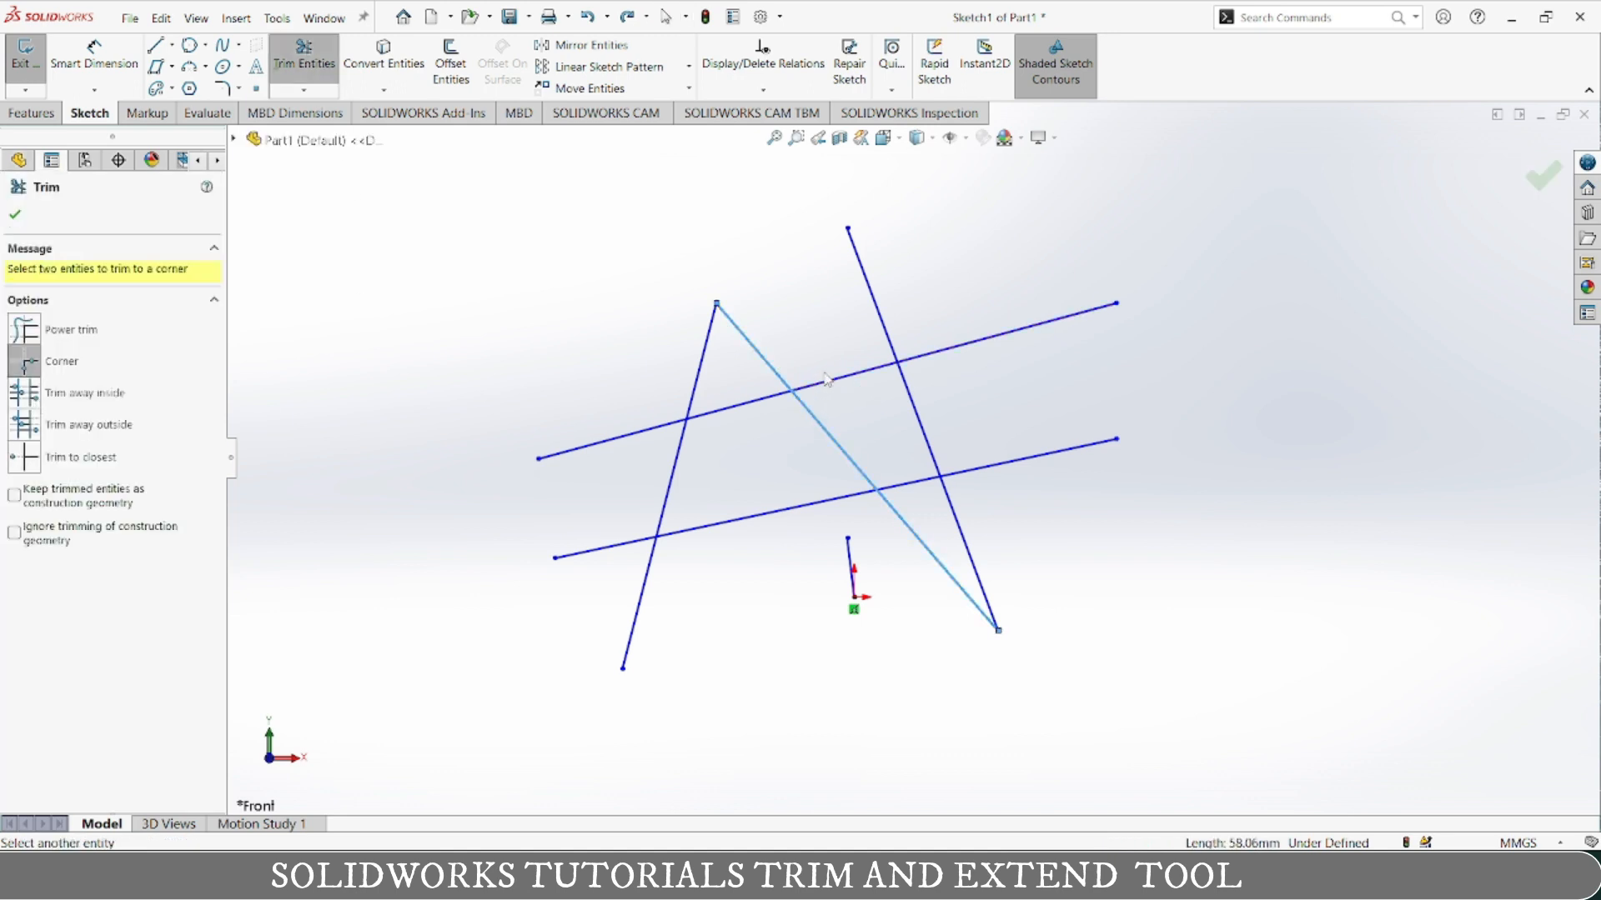
click(832, 382)
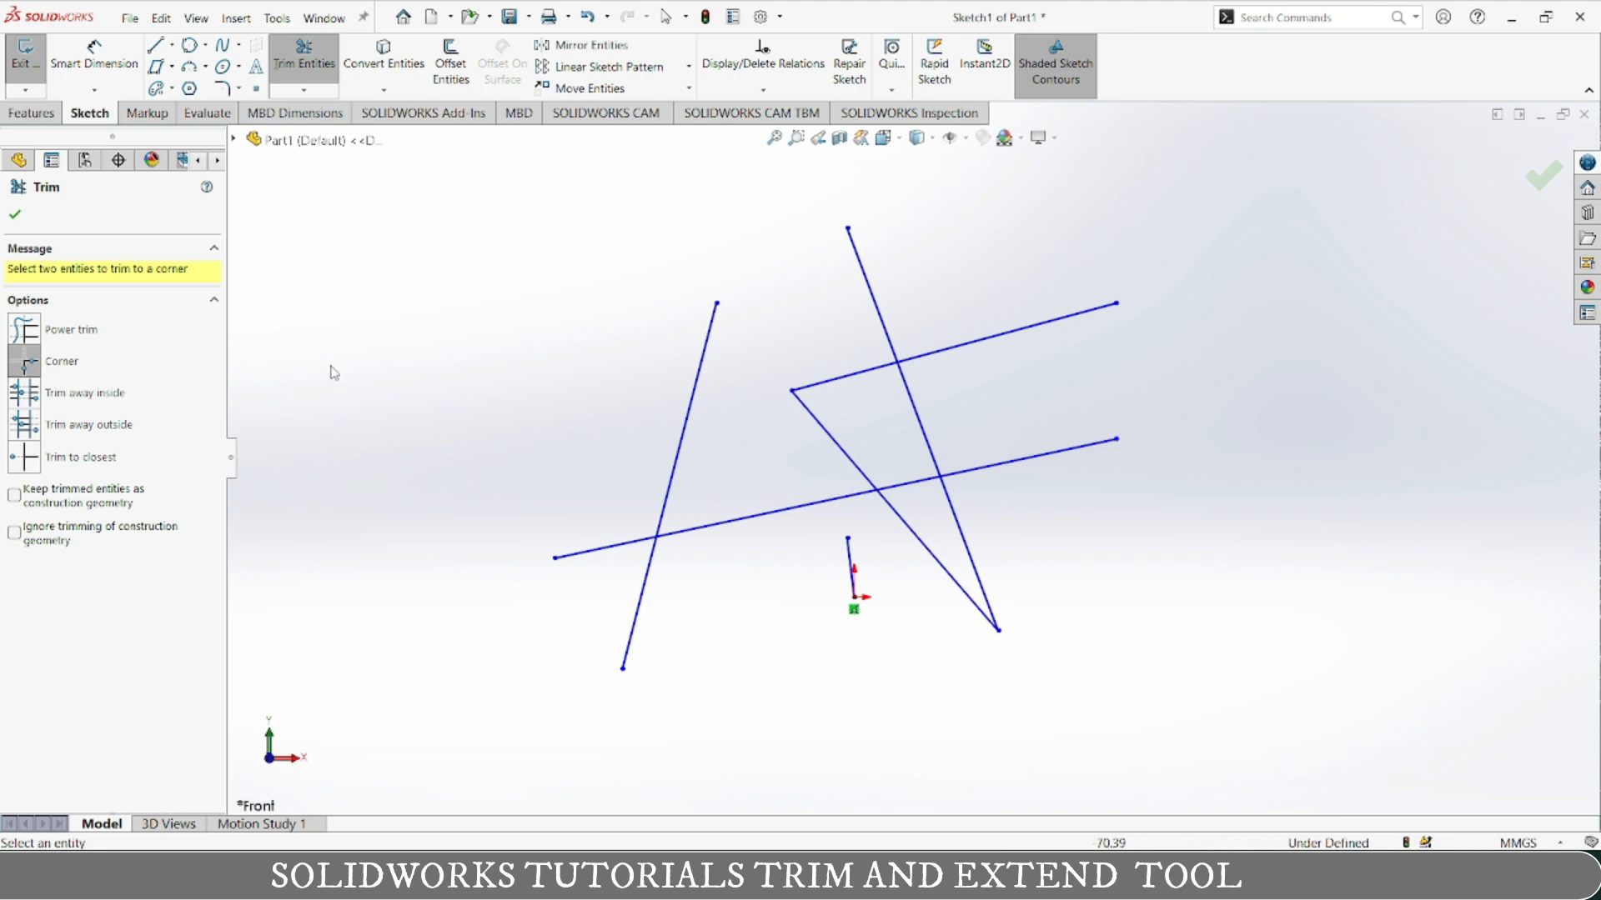
key(Escape)
key(ctrl+z)
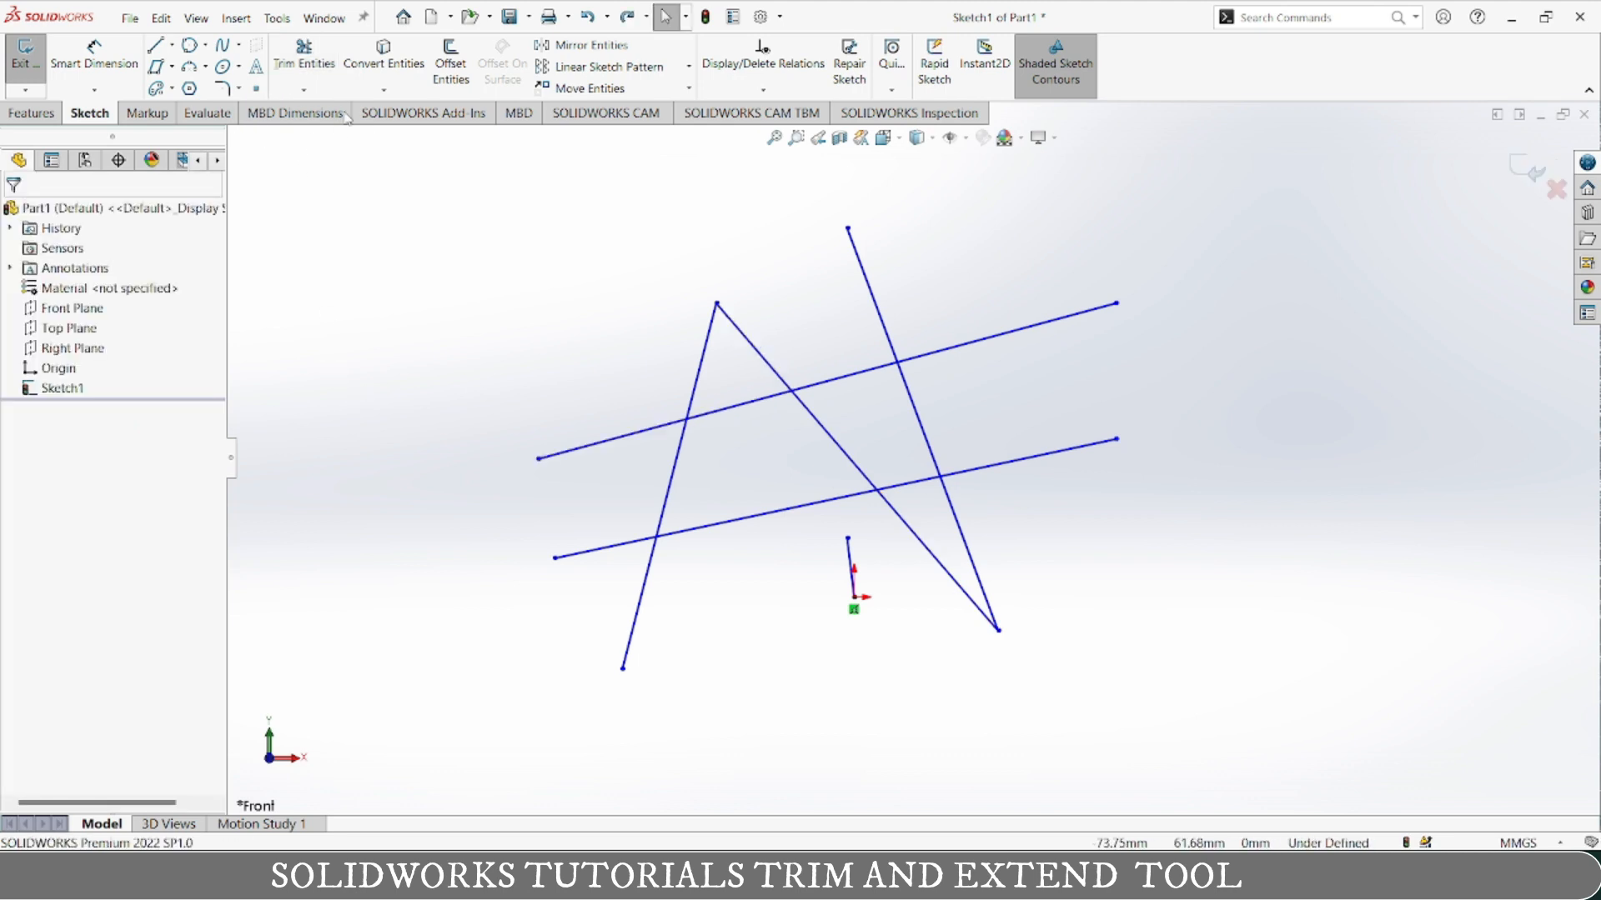
Trim away inside the zigzag's two outer legs, removing the middle leg and the portions of both crossing lines between them
click(304, 57)
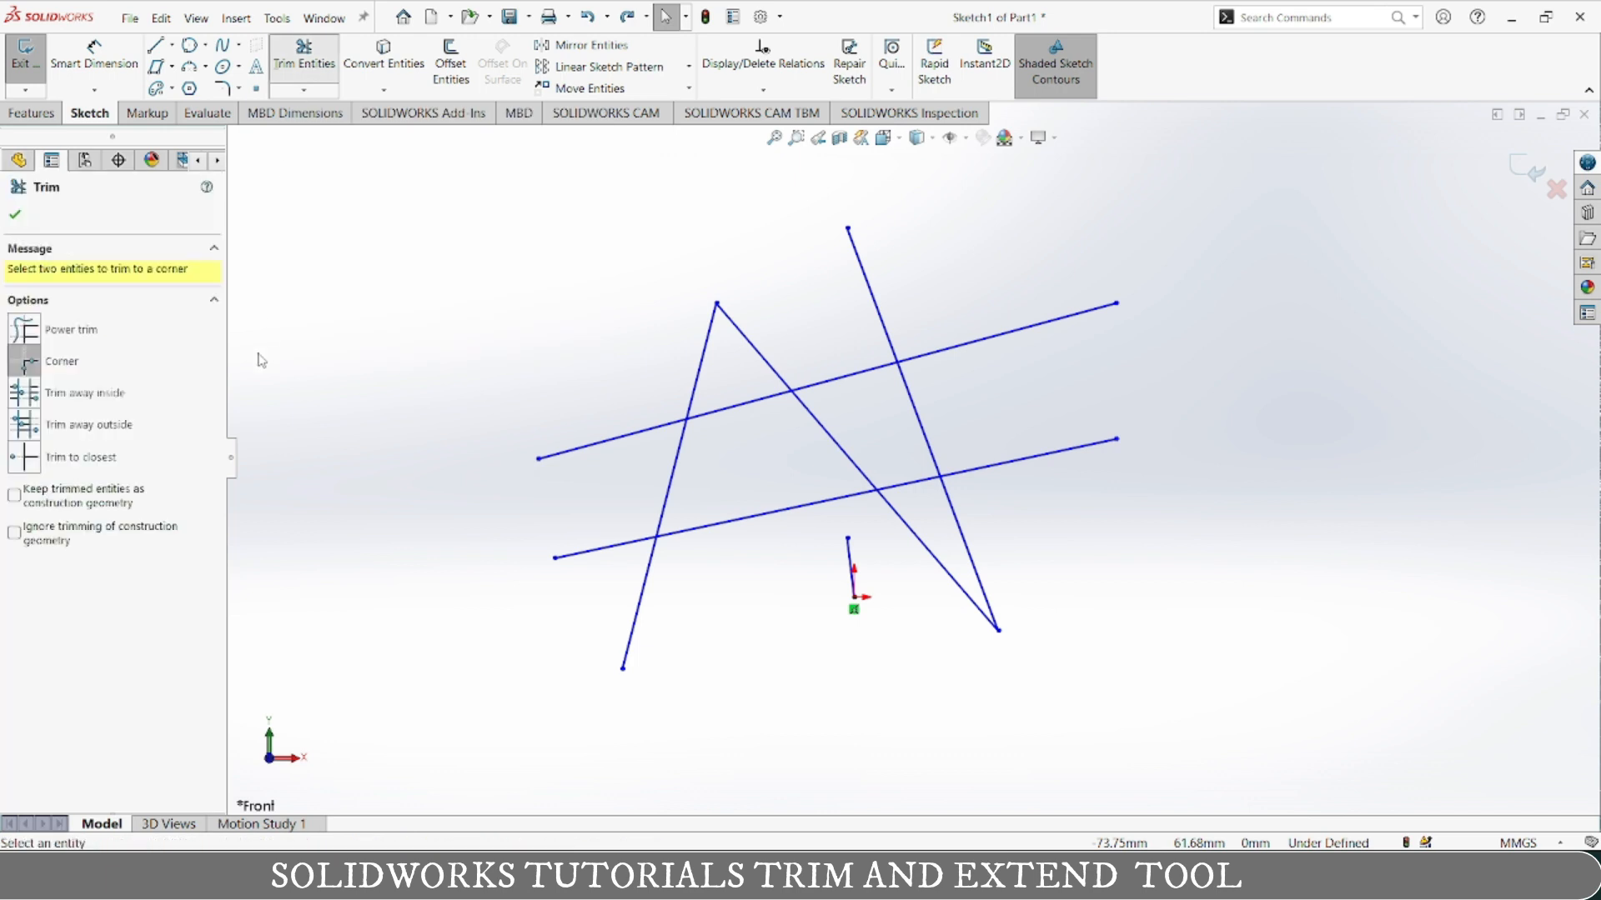
click(24, 393)
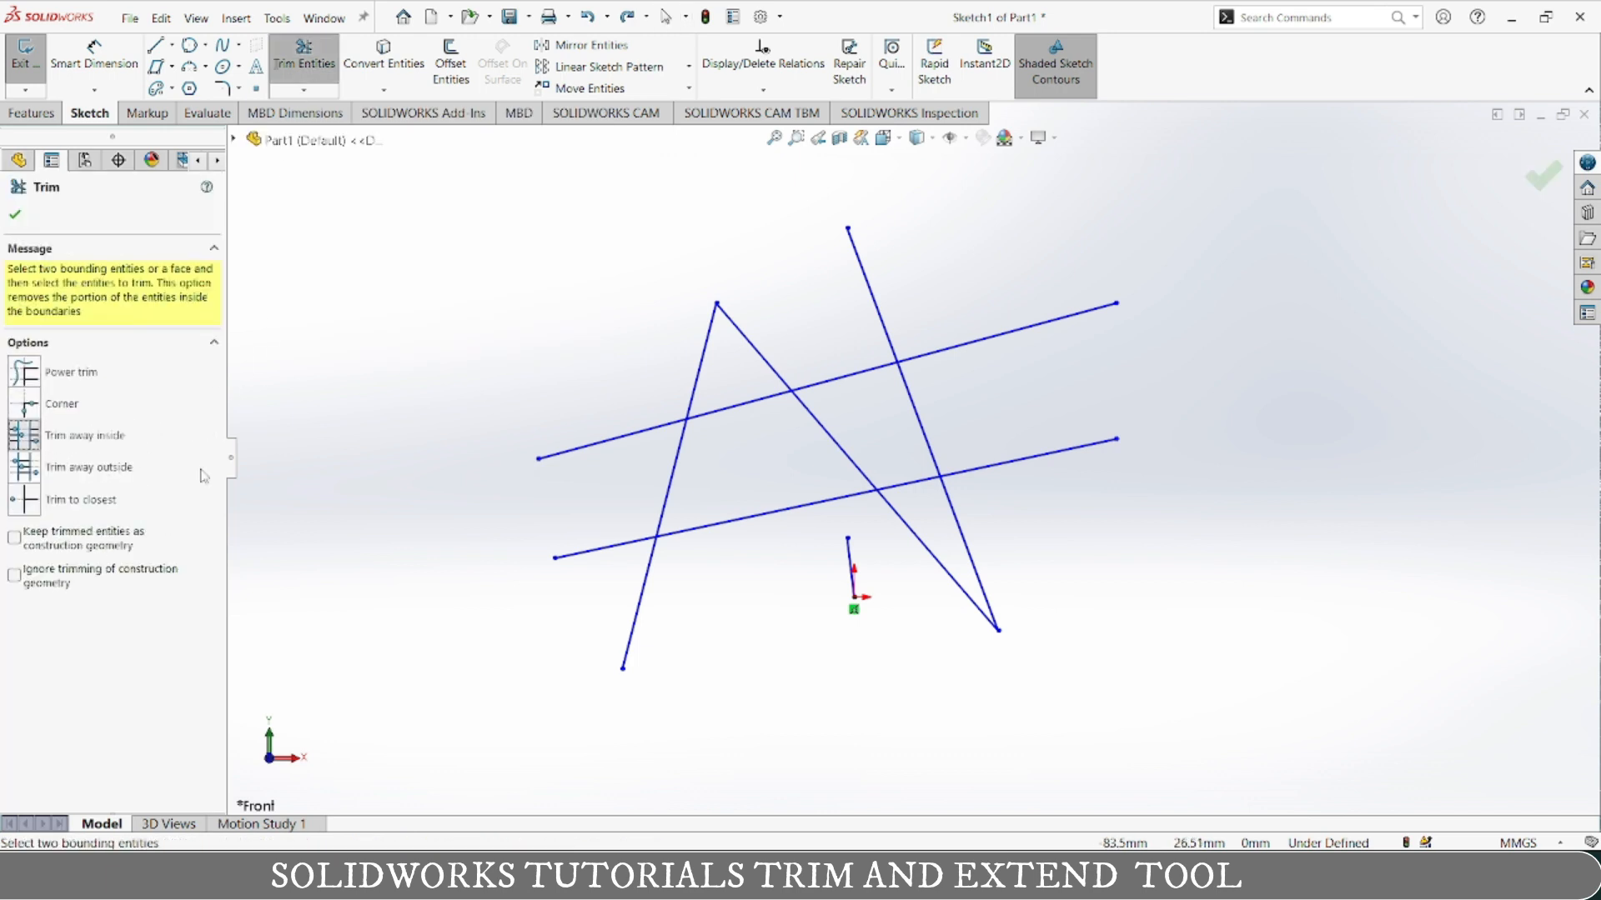
click(669, 487)
click(926, 440)
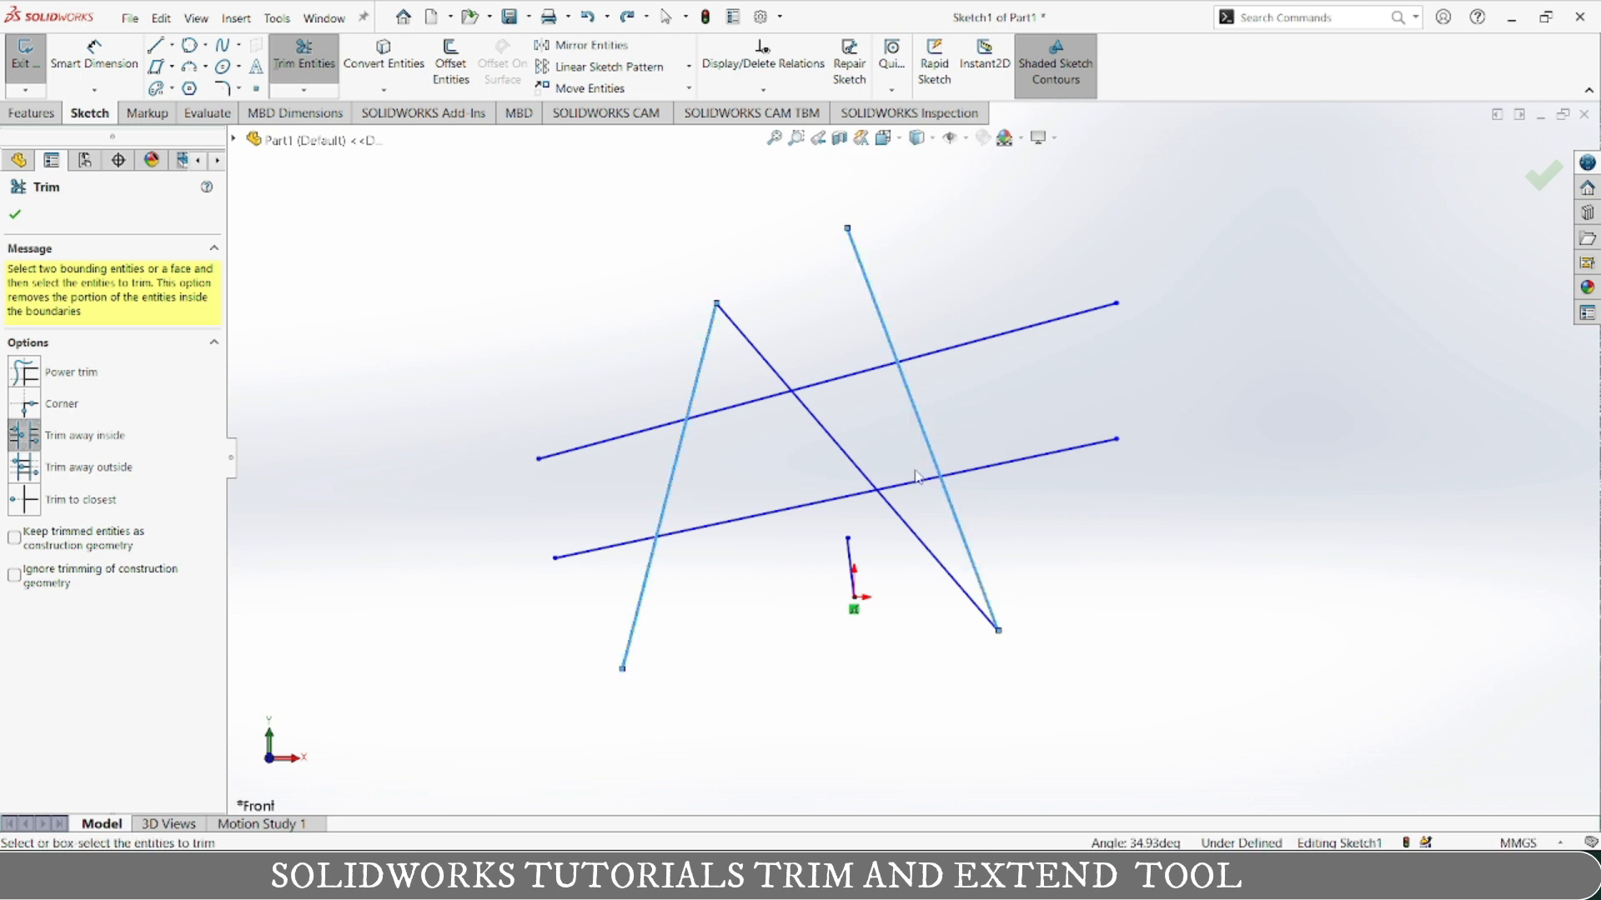
click(839, 500)
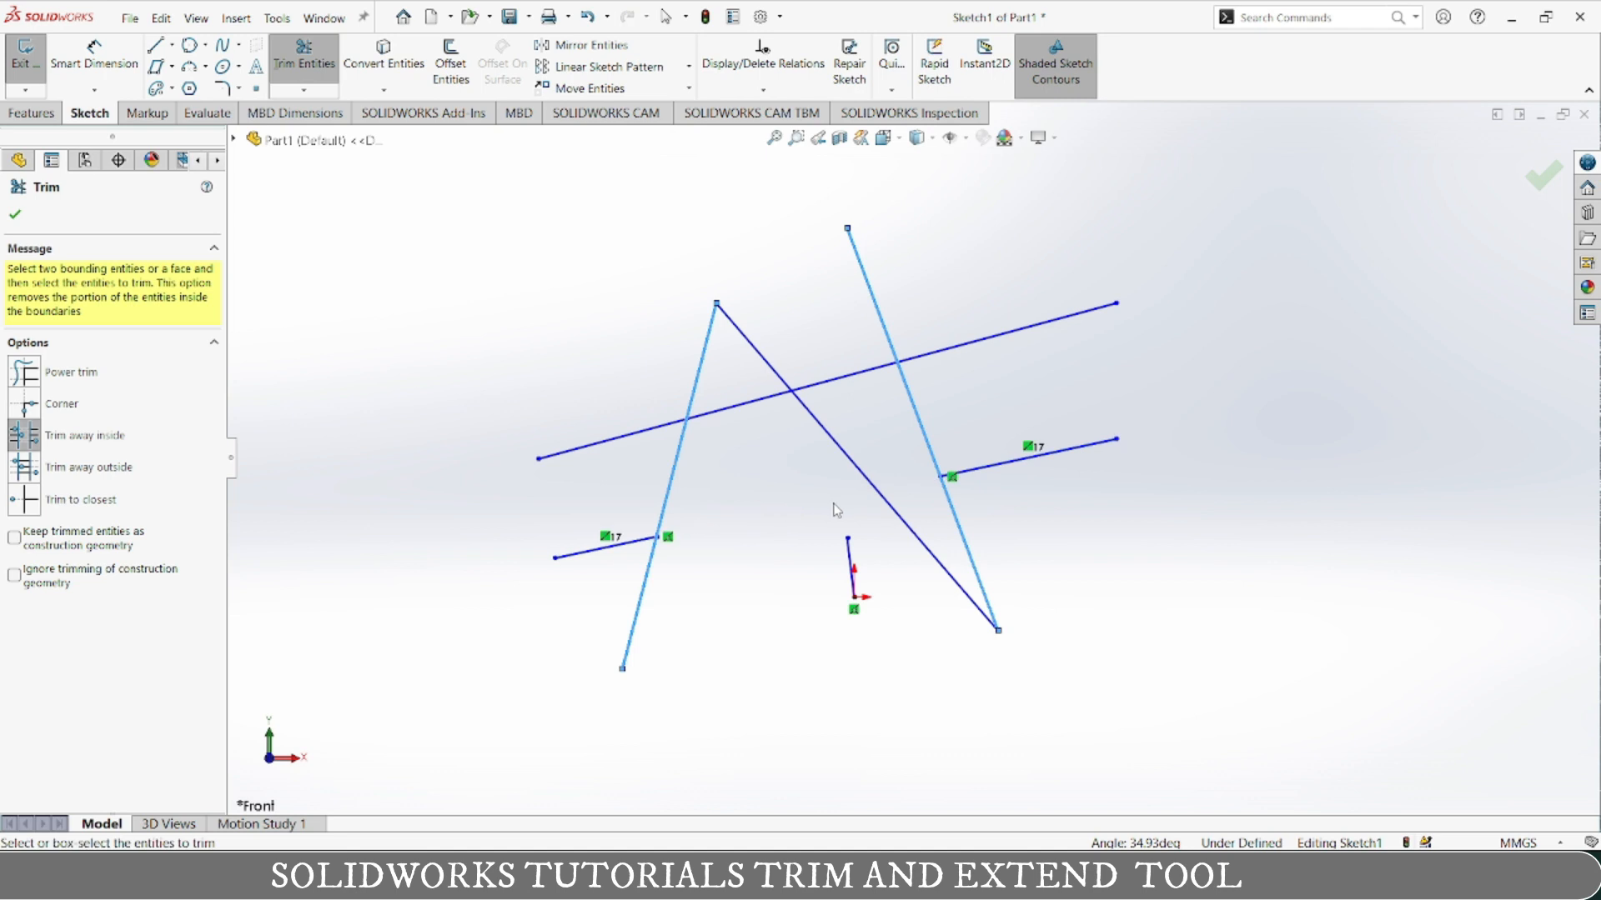
click(831, 442)
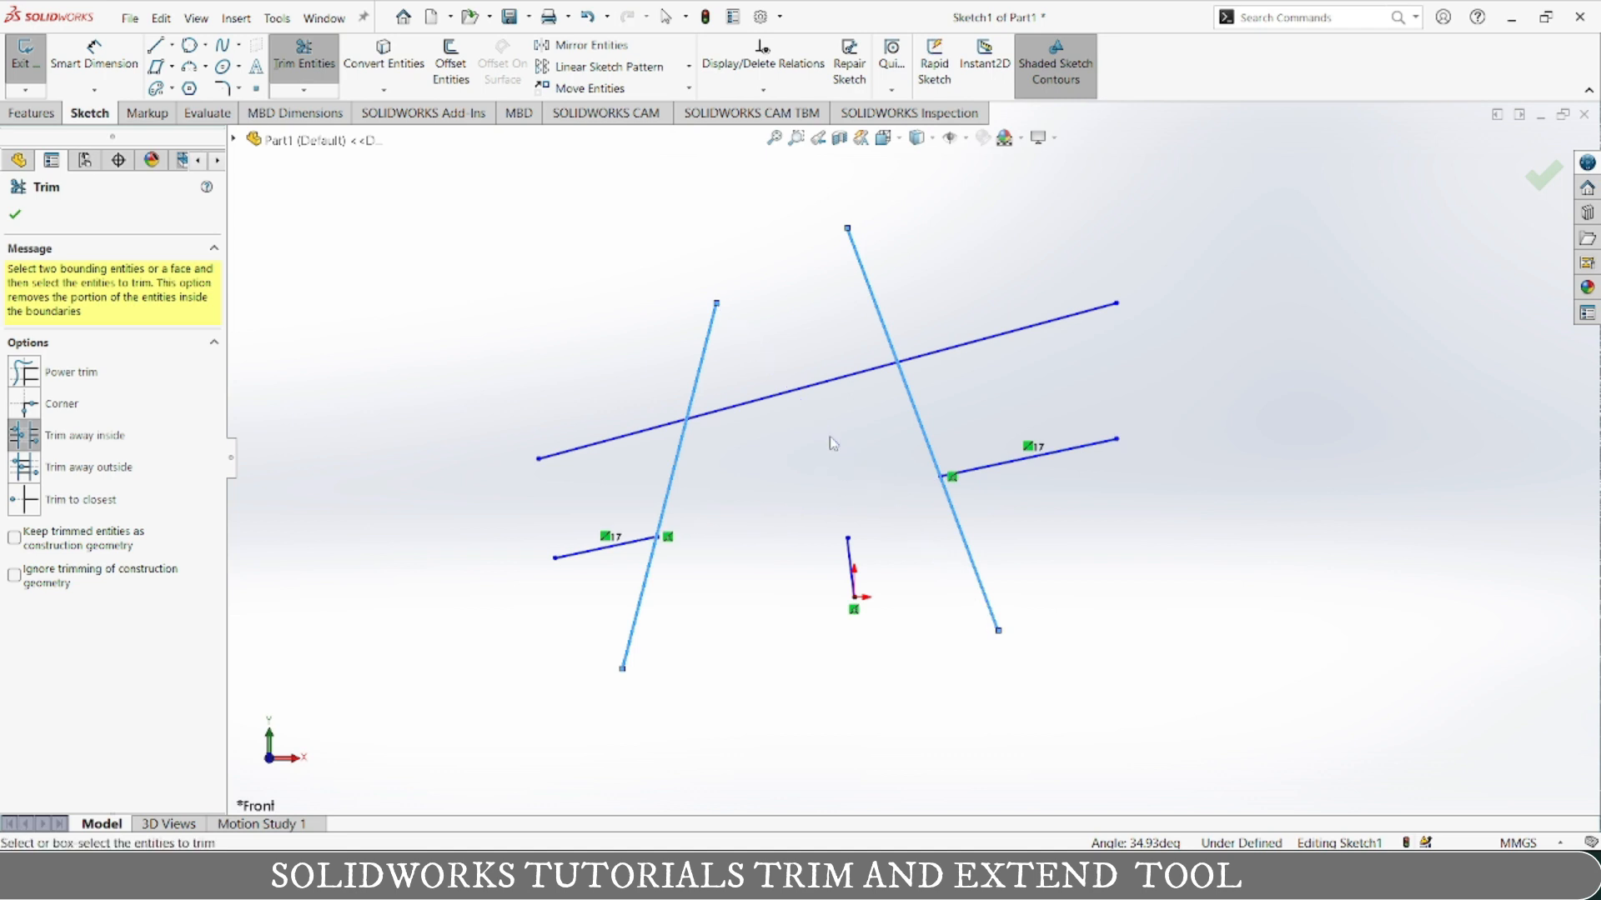
click(796, 393)
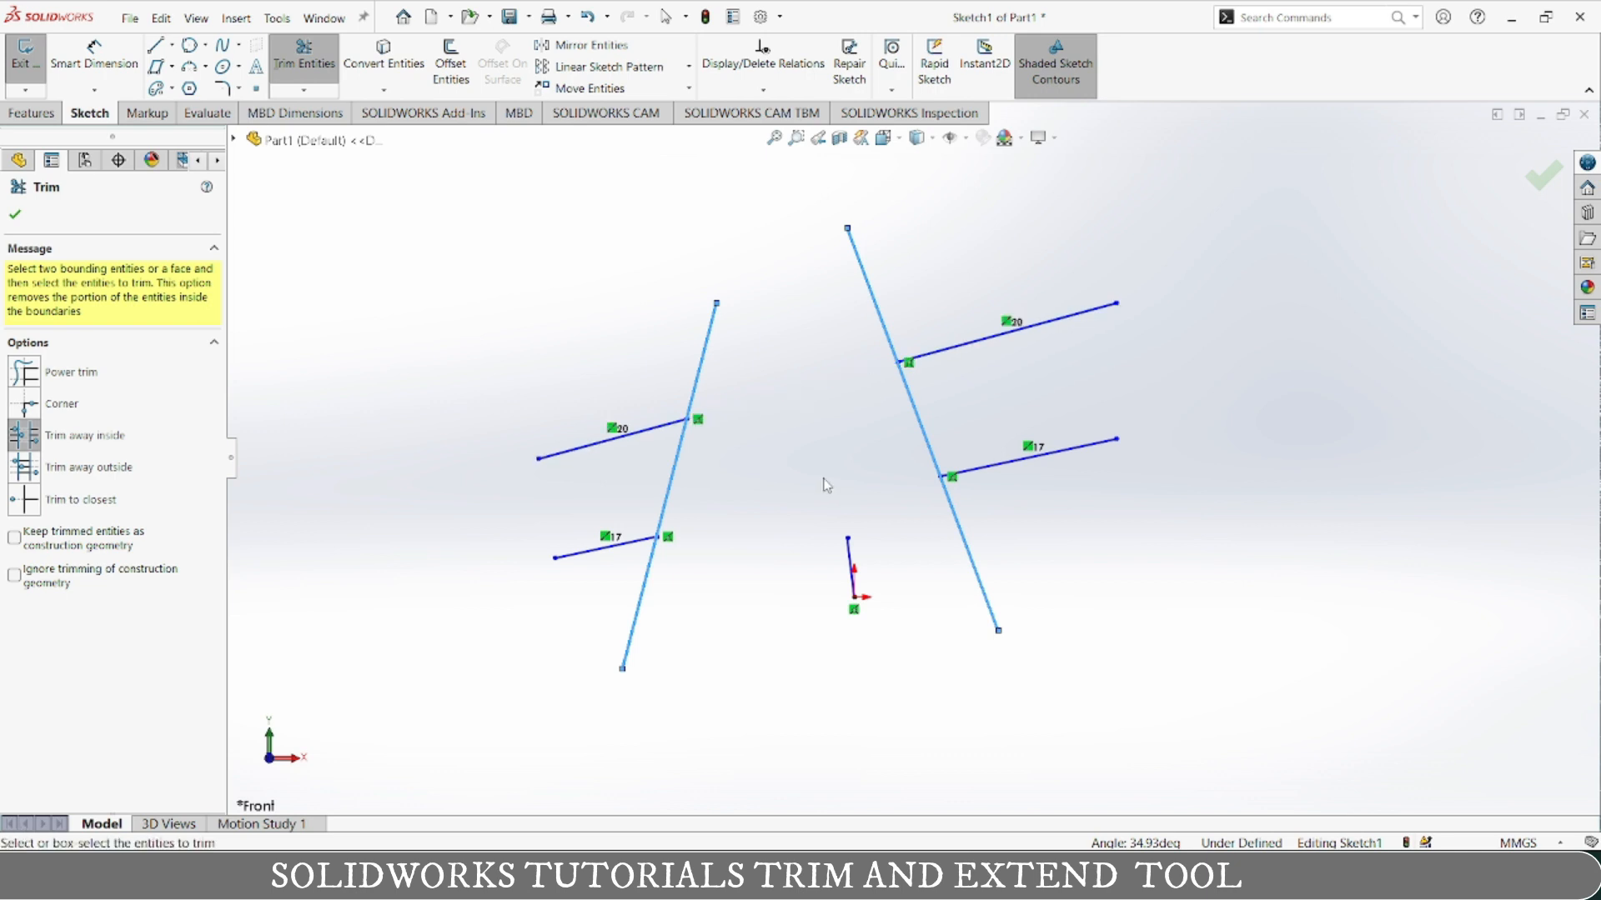
click(849, 557)
key(ctrl+z)
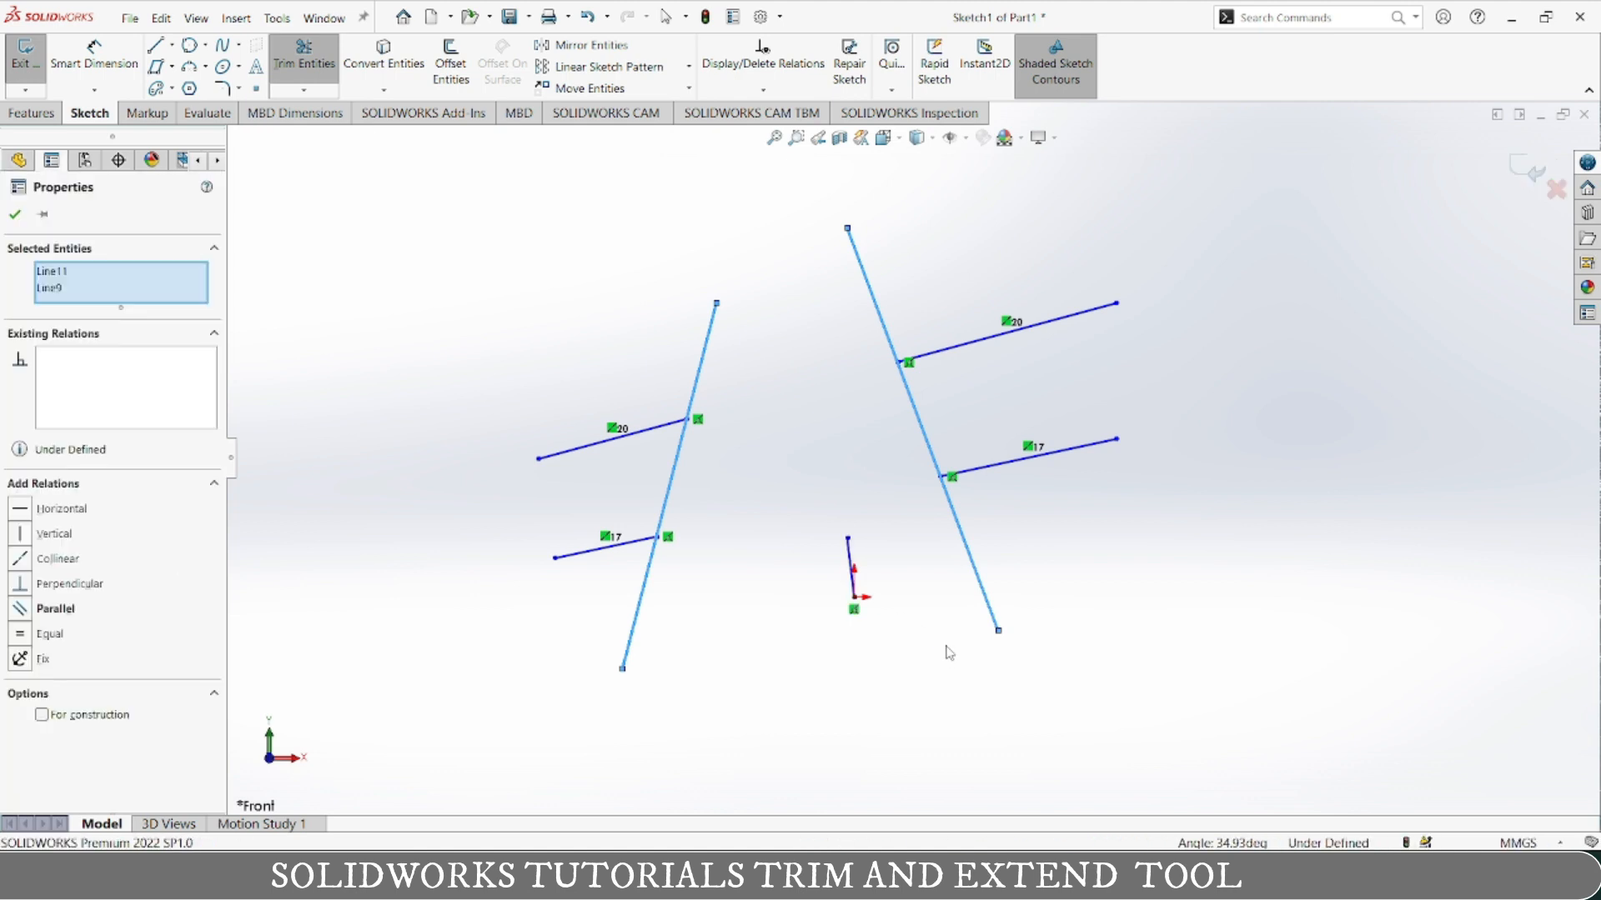
Undo the trim-away-inside cuts until the zigzag's middle leg and both full crossing lines are restored
key(ctrl+z)
key(ctrl+z)
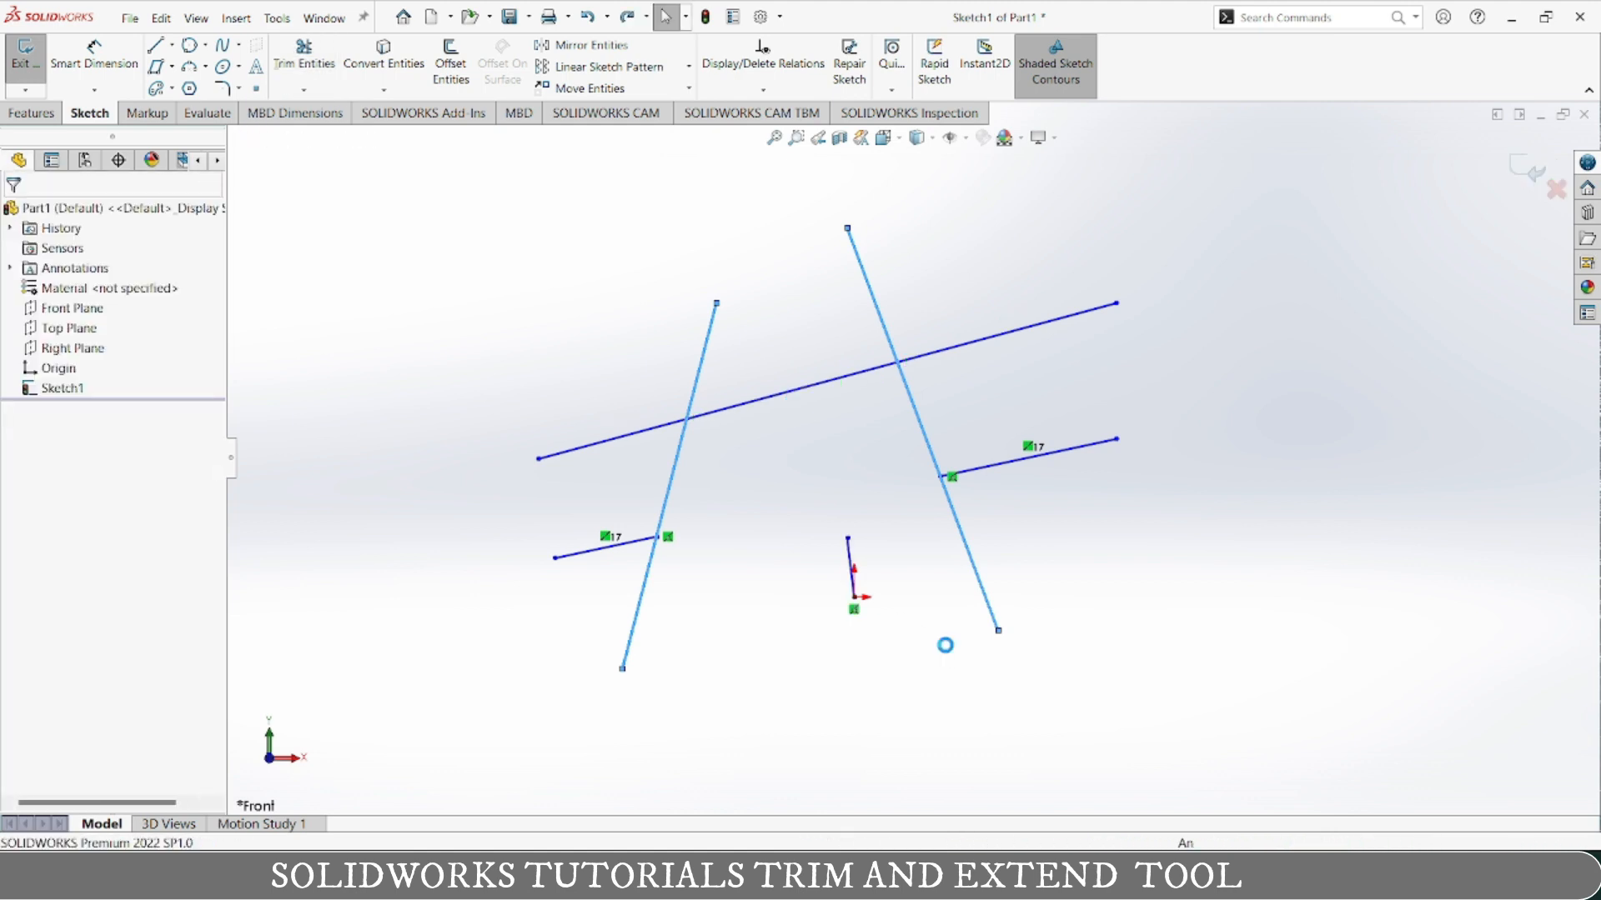
key(ctrl+z)
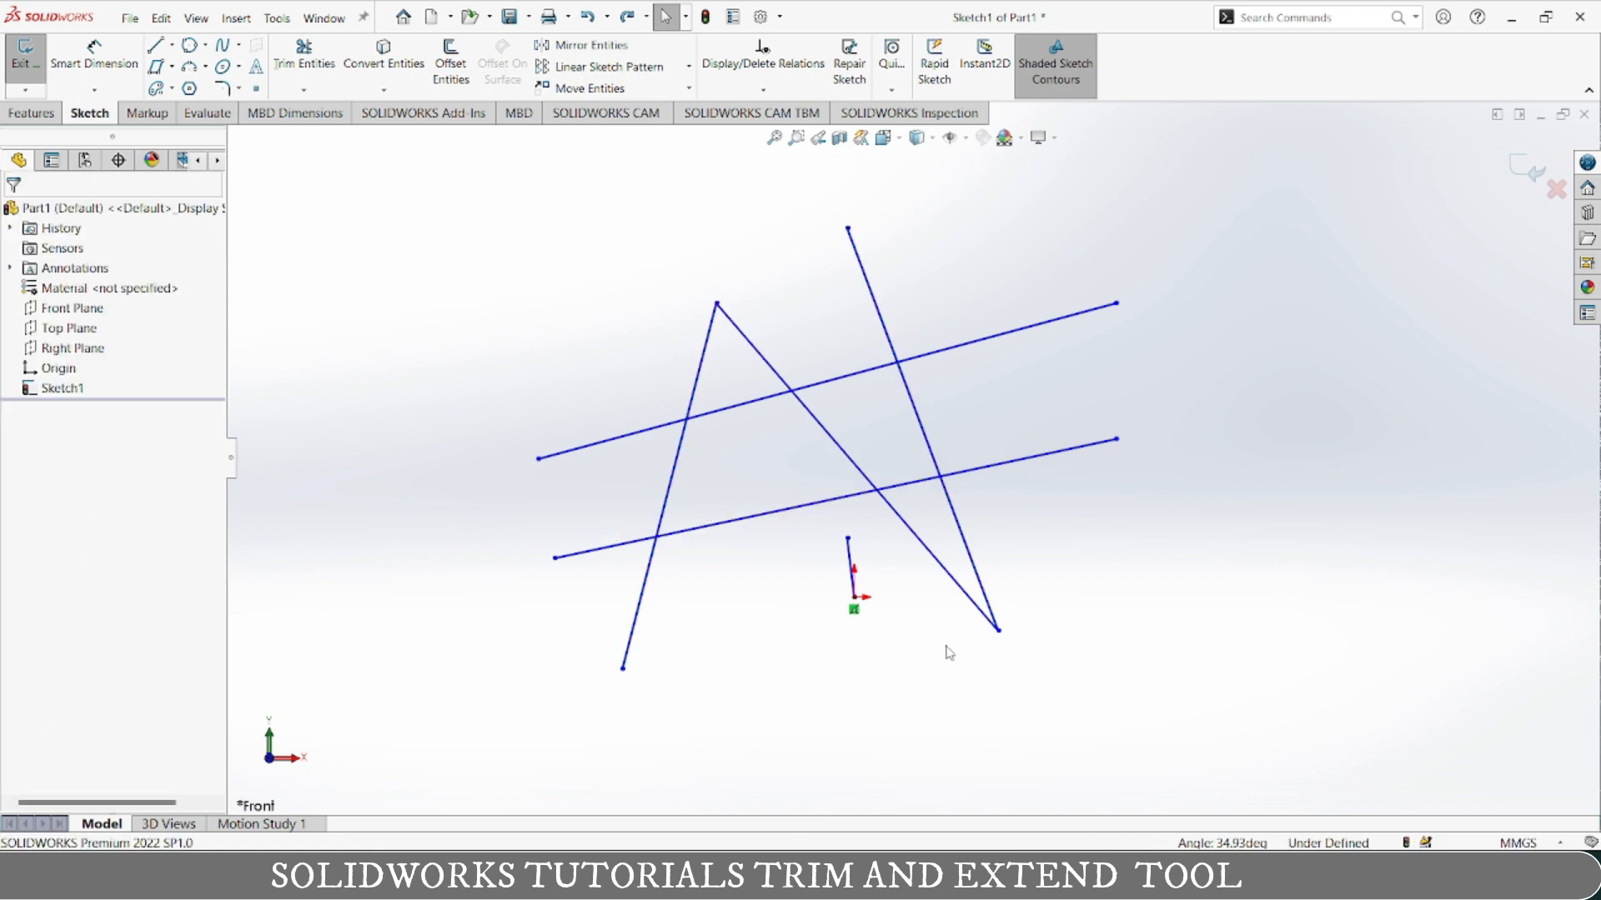
Trim away outside the zigzag's two outer legs, removing the outer ends of both crossing lines, and undo it
click(305, 70)
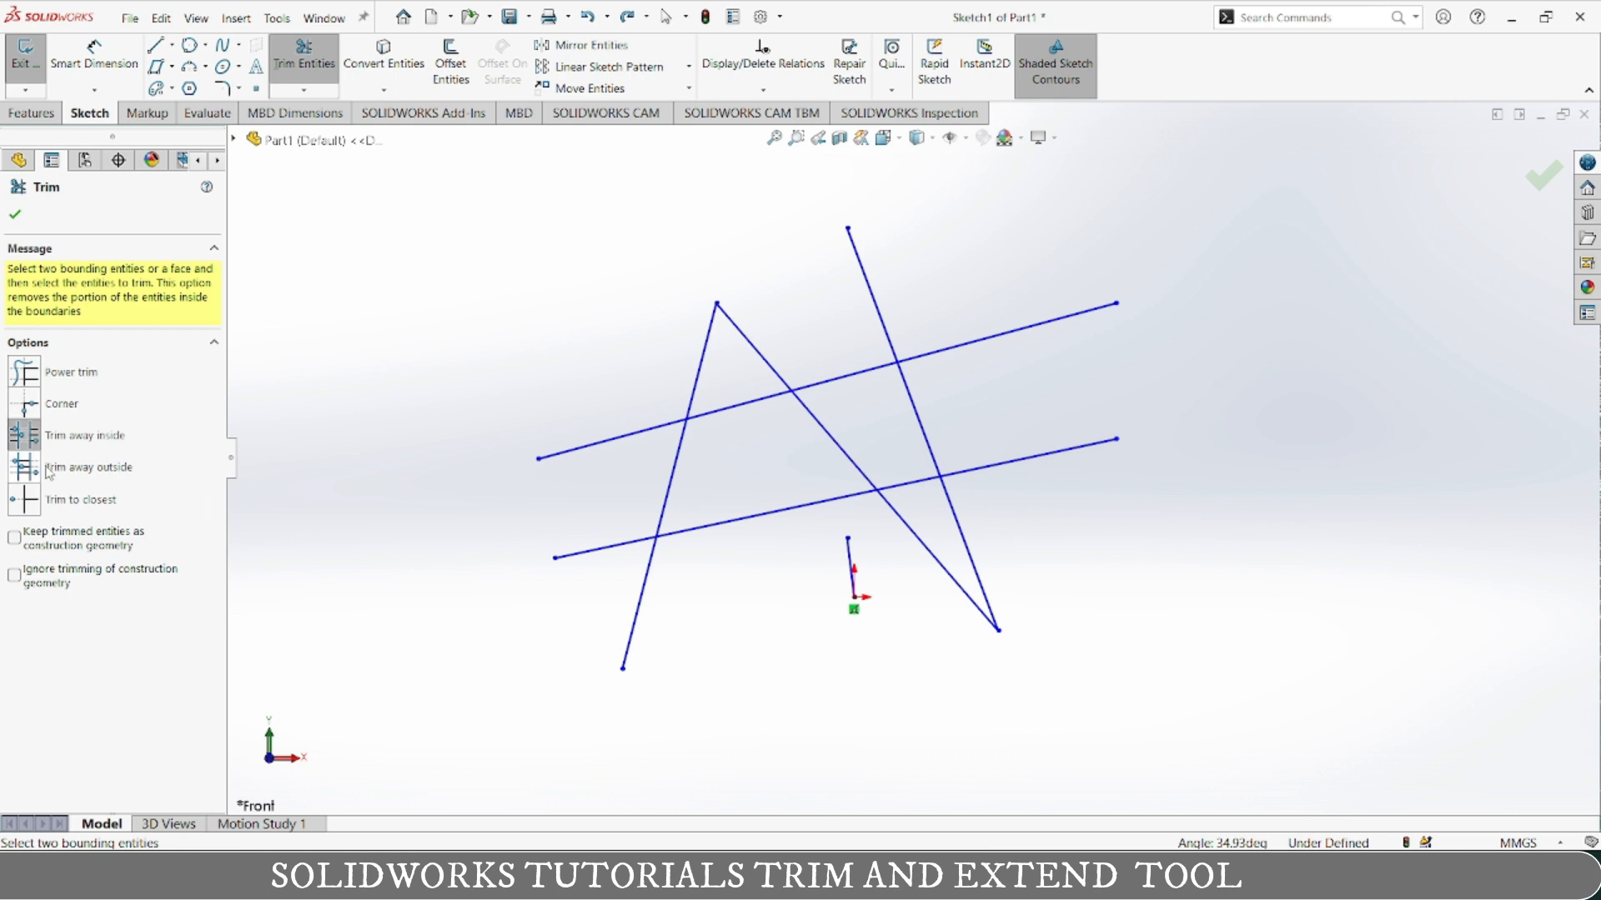
click(25, 467)
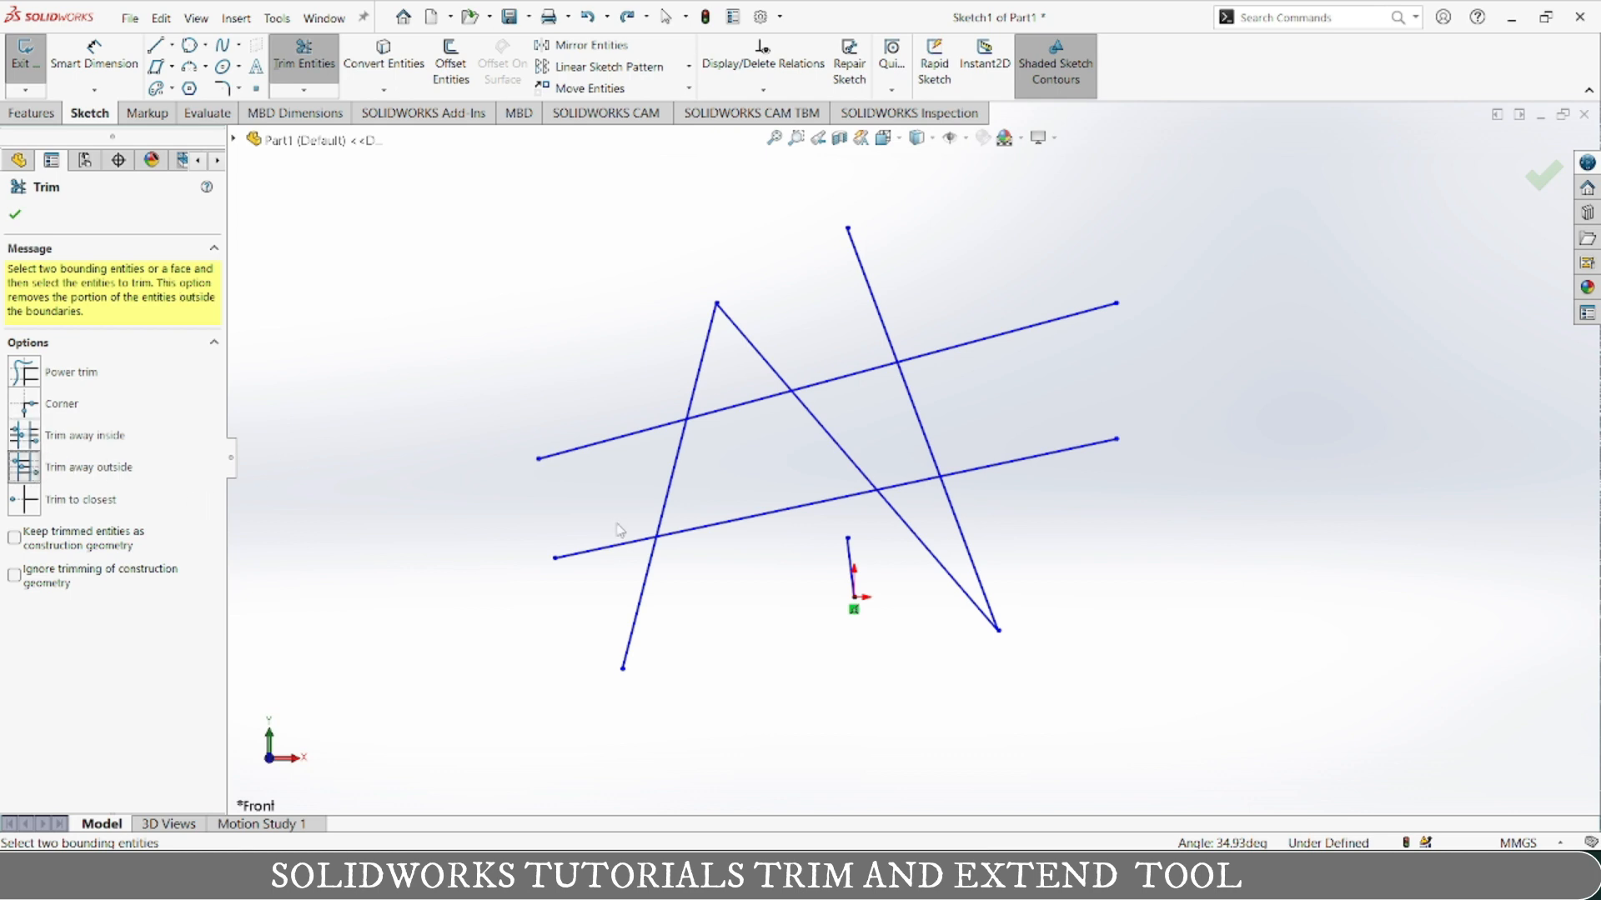
click(691, 470)
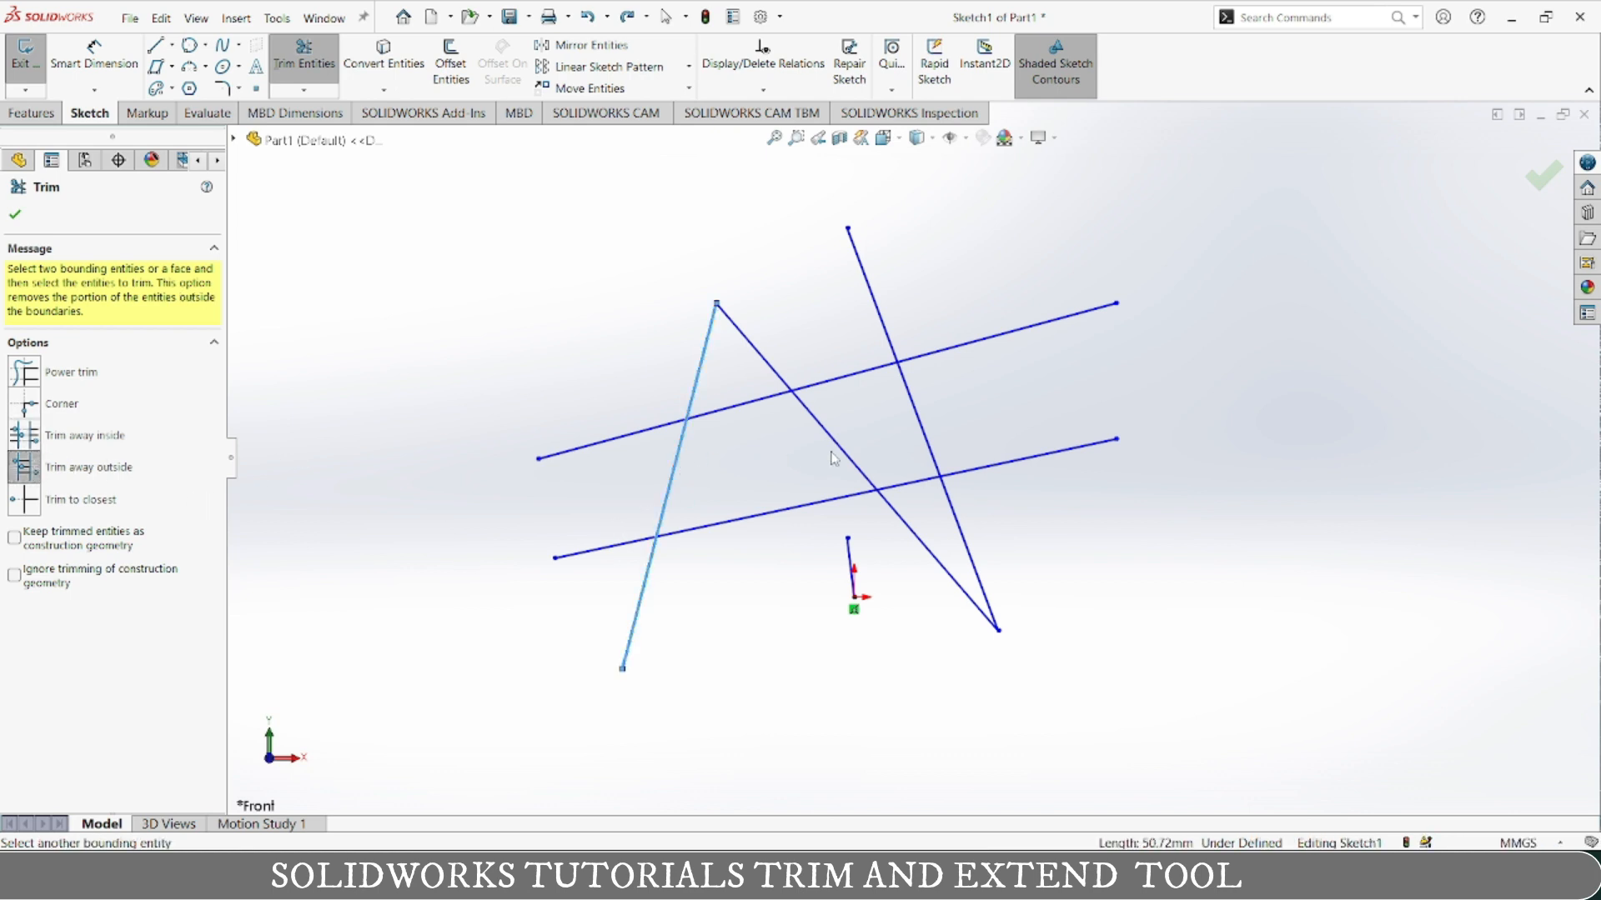
click(936, 465)
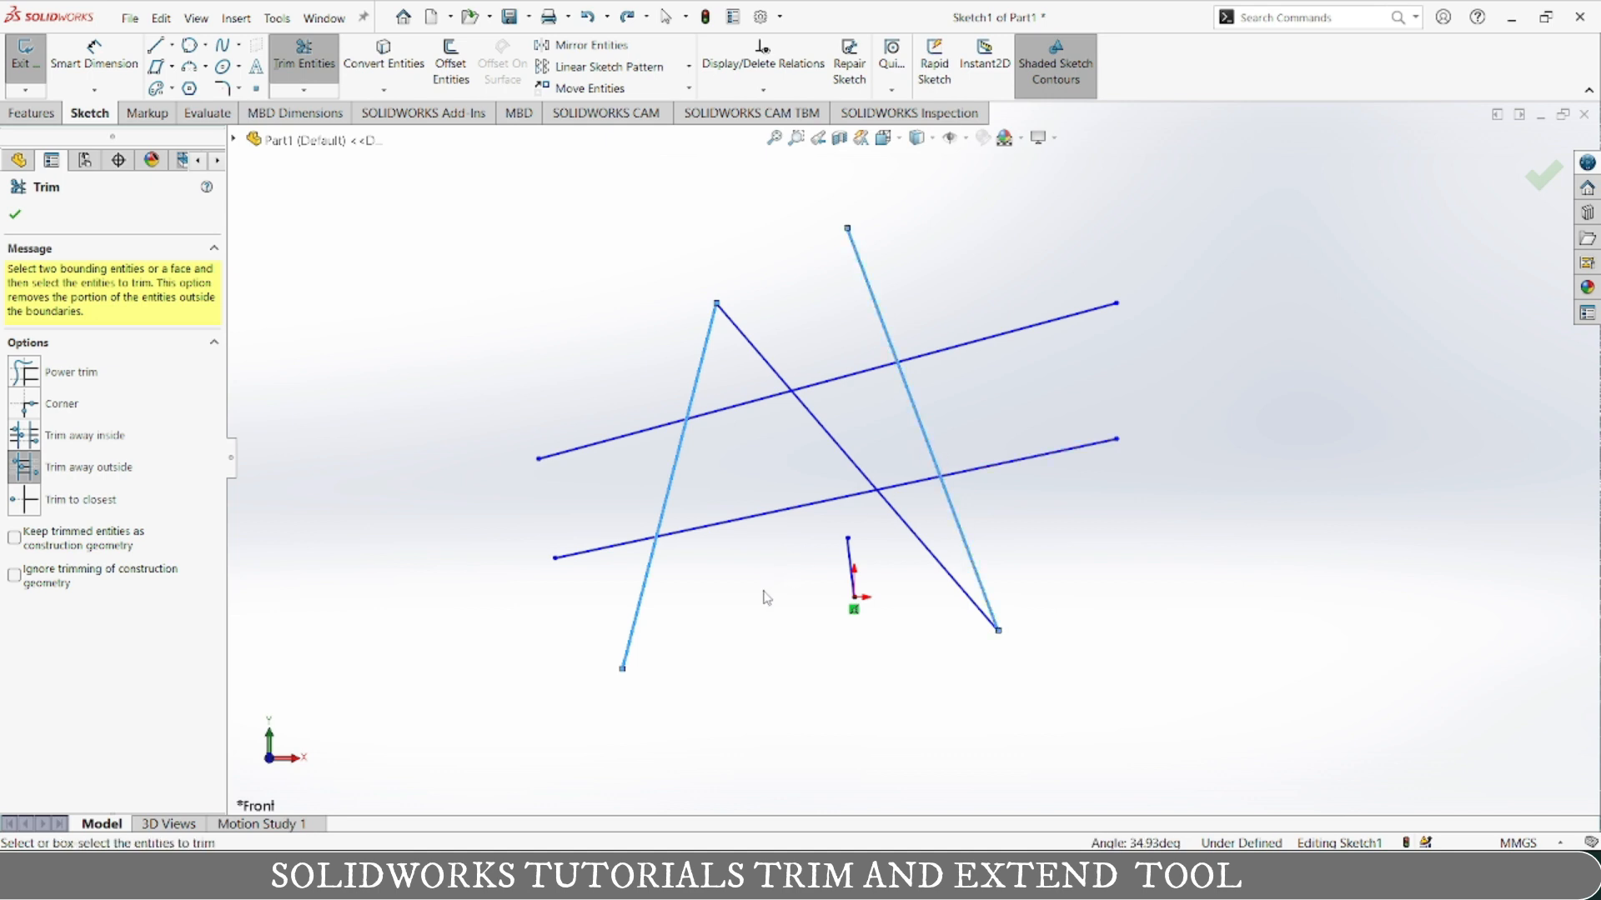
click(589, 551)
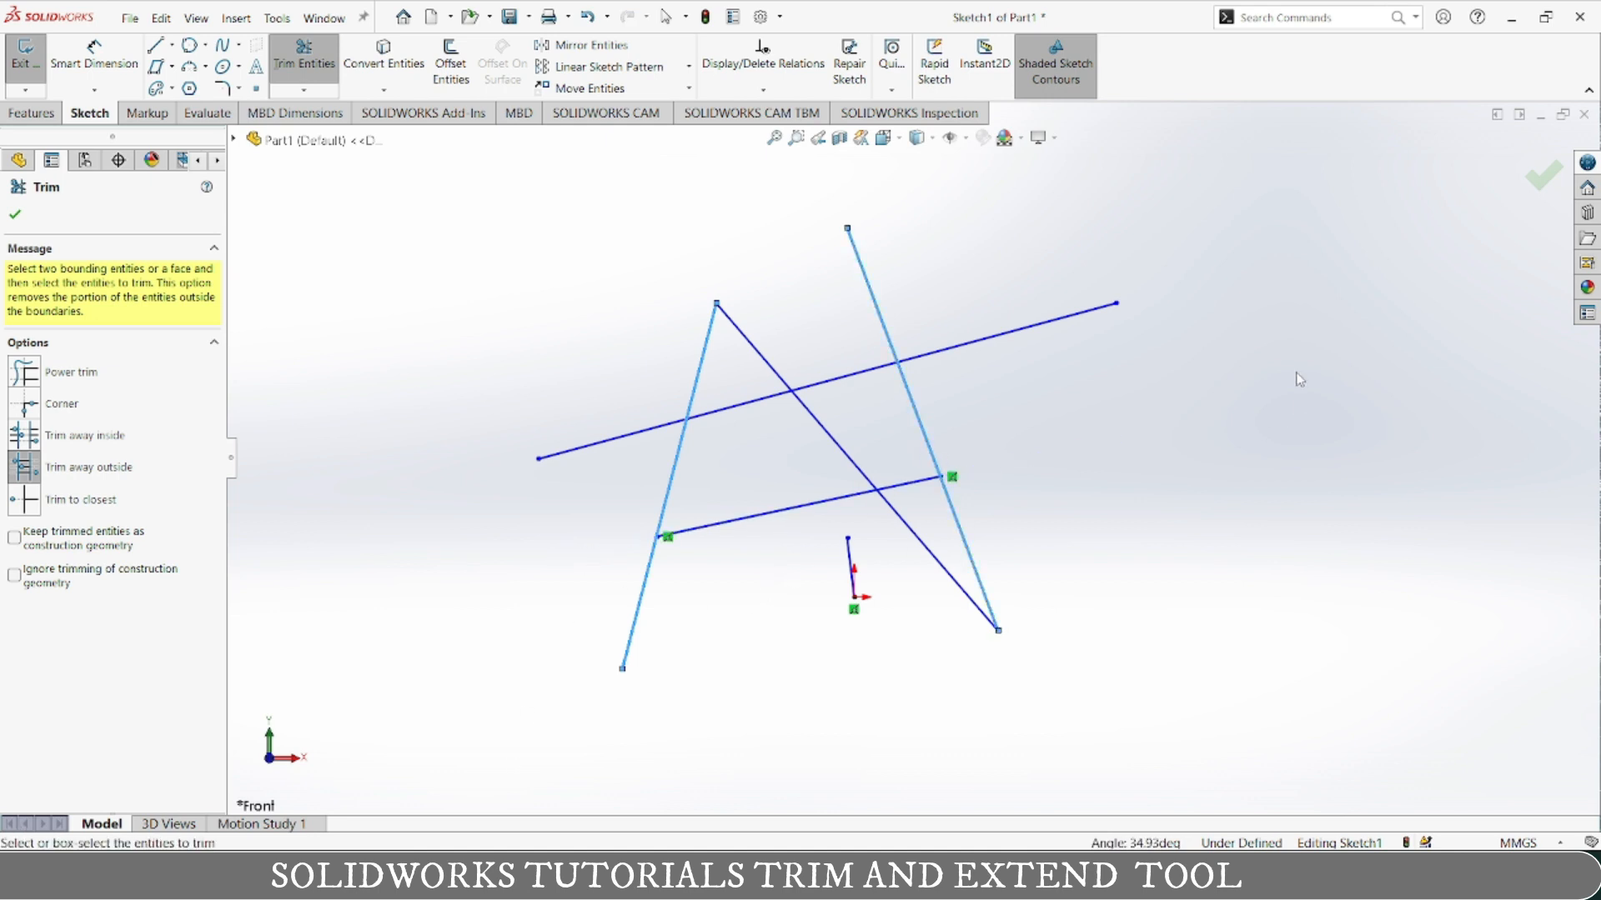
click(1038, 324)
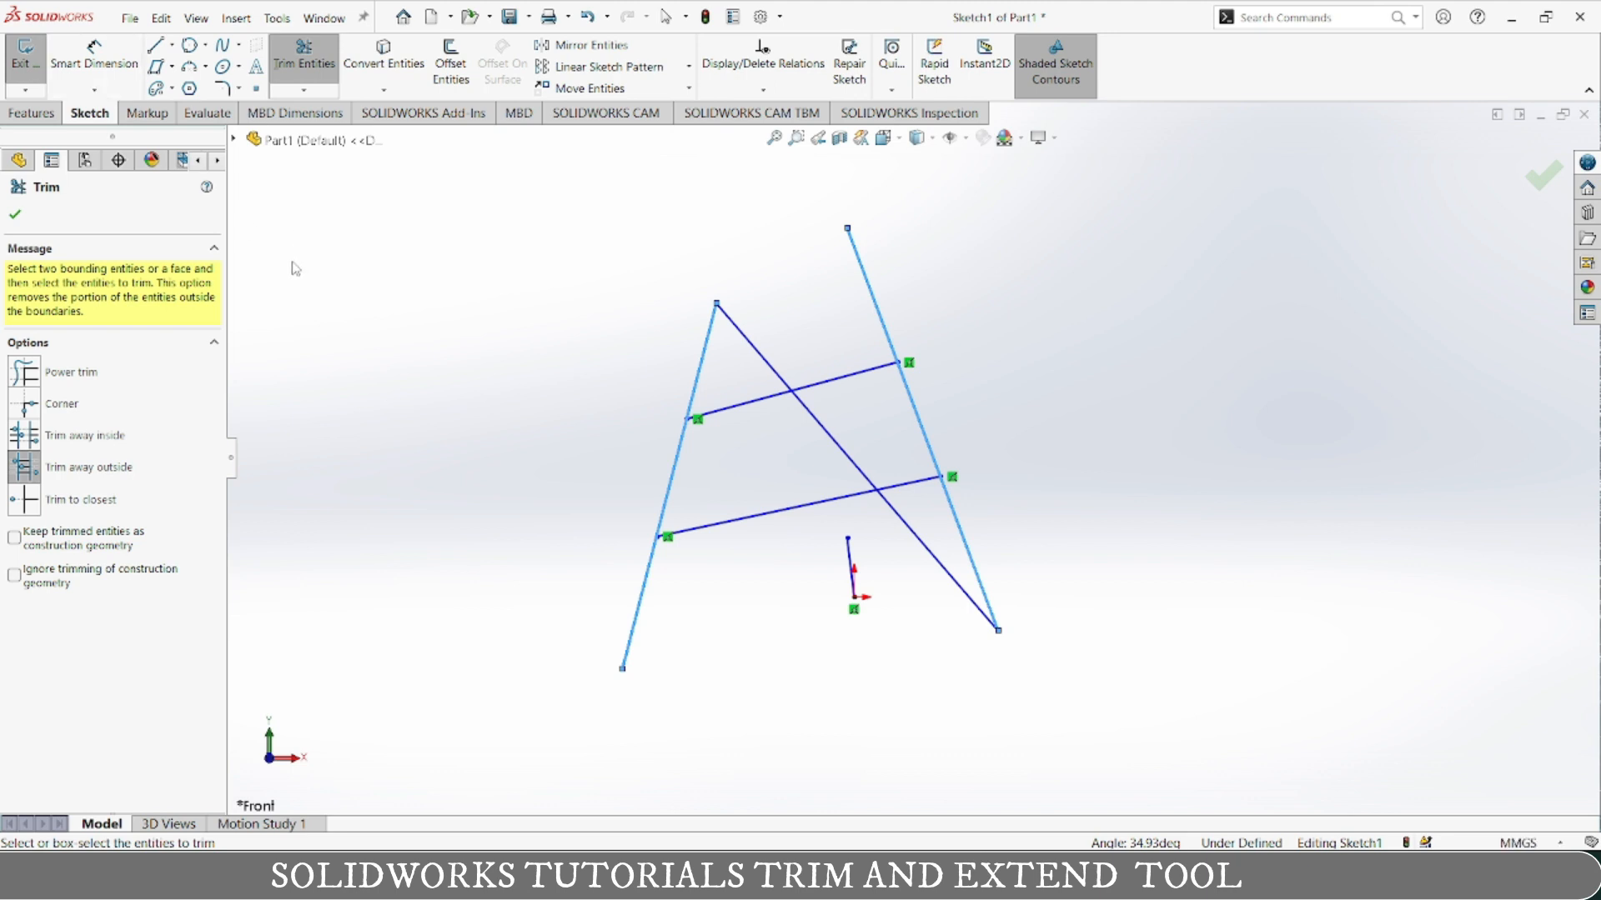
key(ctrl+z)
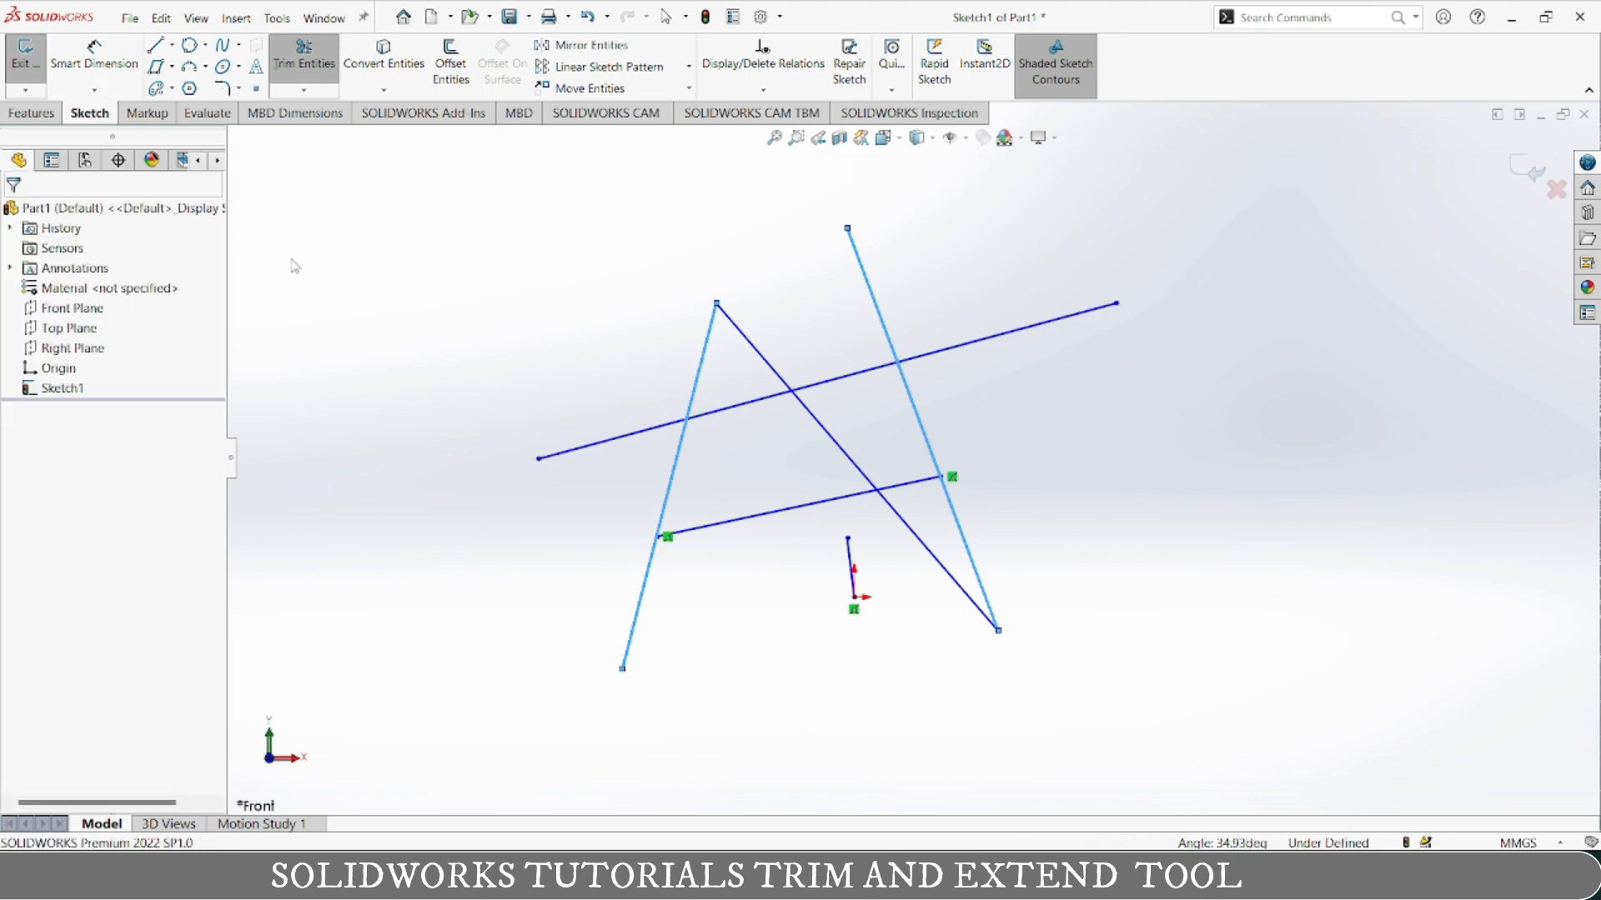
key(ctrl+z)
Trim to closest the segments of both crossing lines between the left and middle legs, and those legs' segments between the crossing lines
click(305, 62)
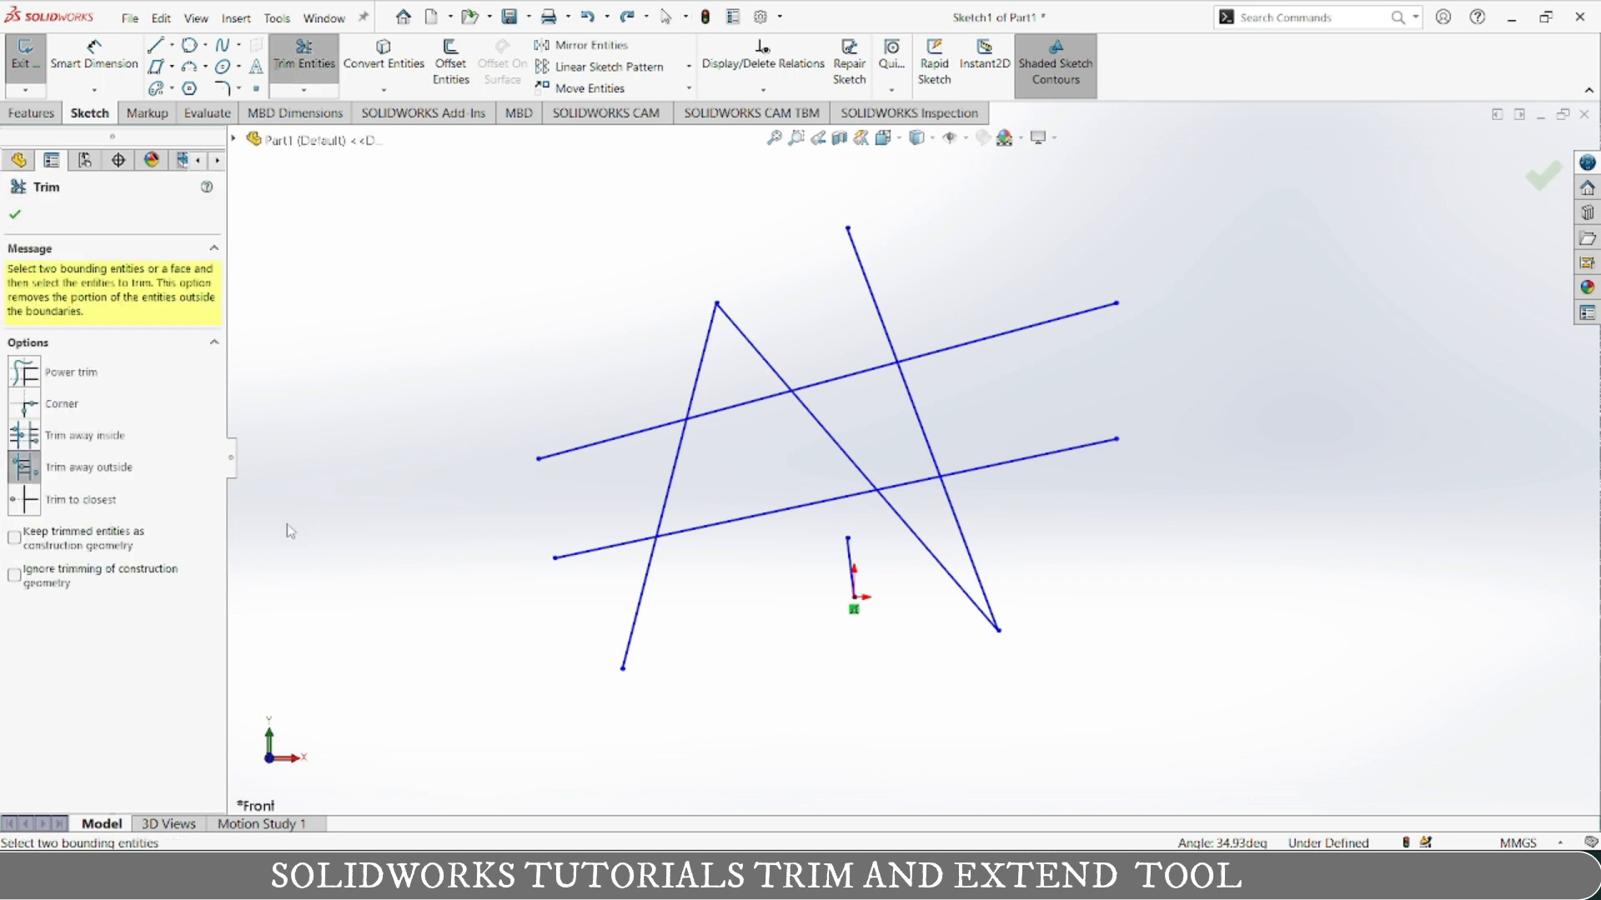
click(31, 505)
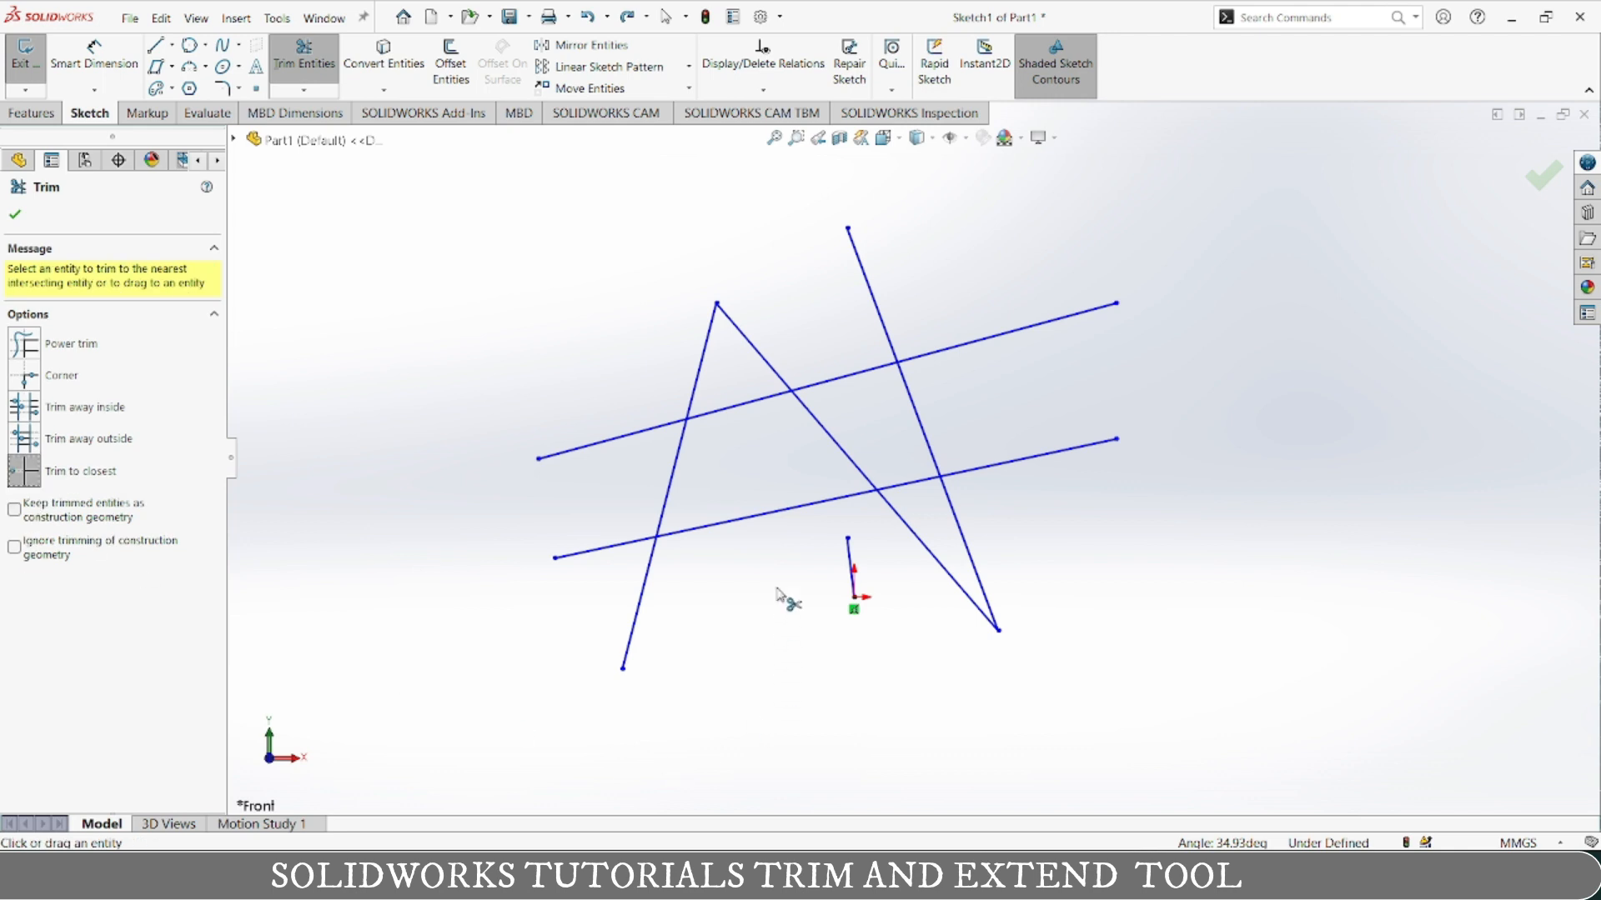
click(739, 518)
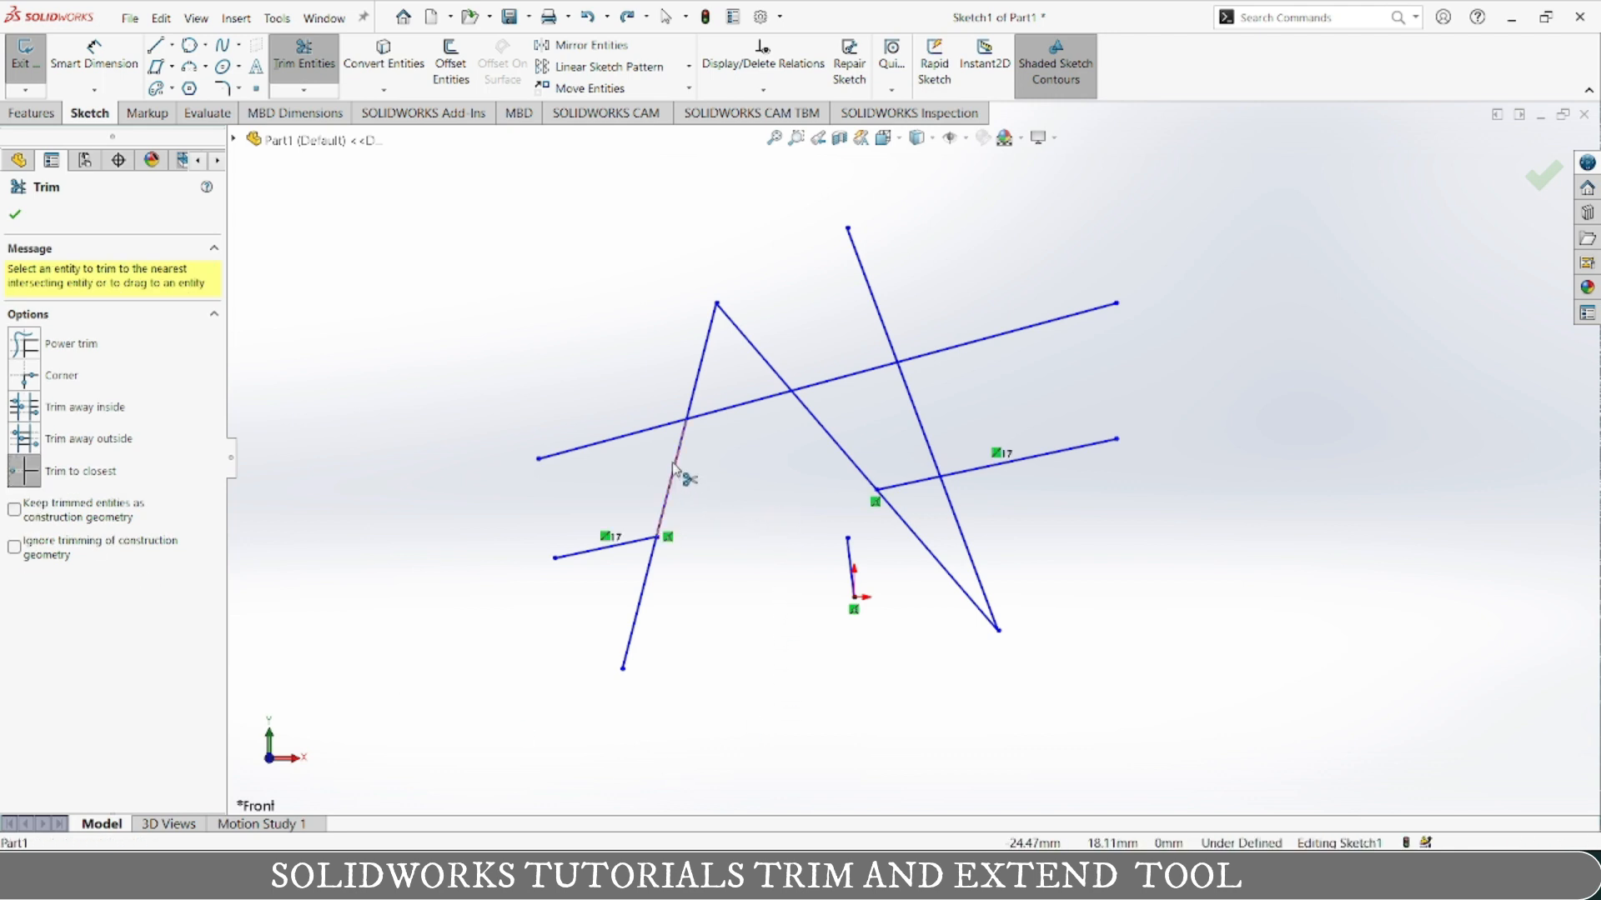
click(676, 470)
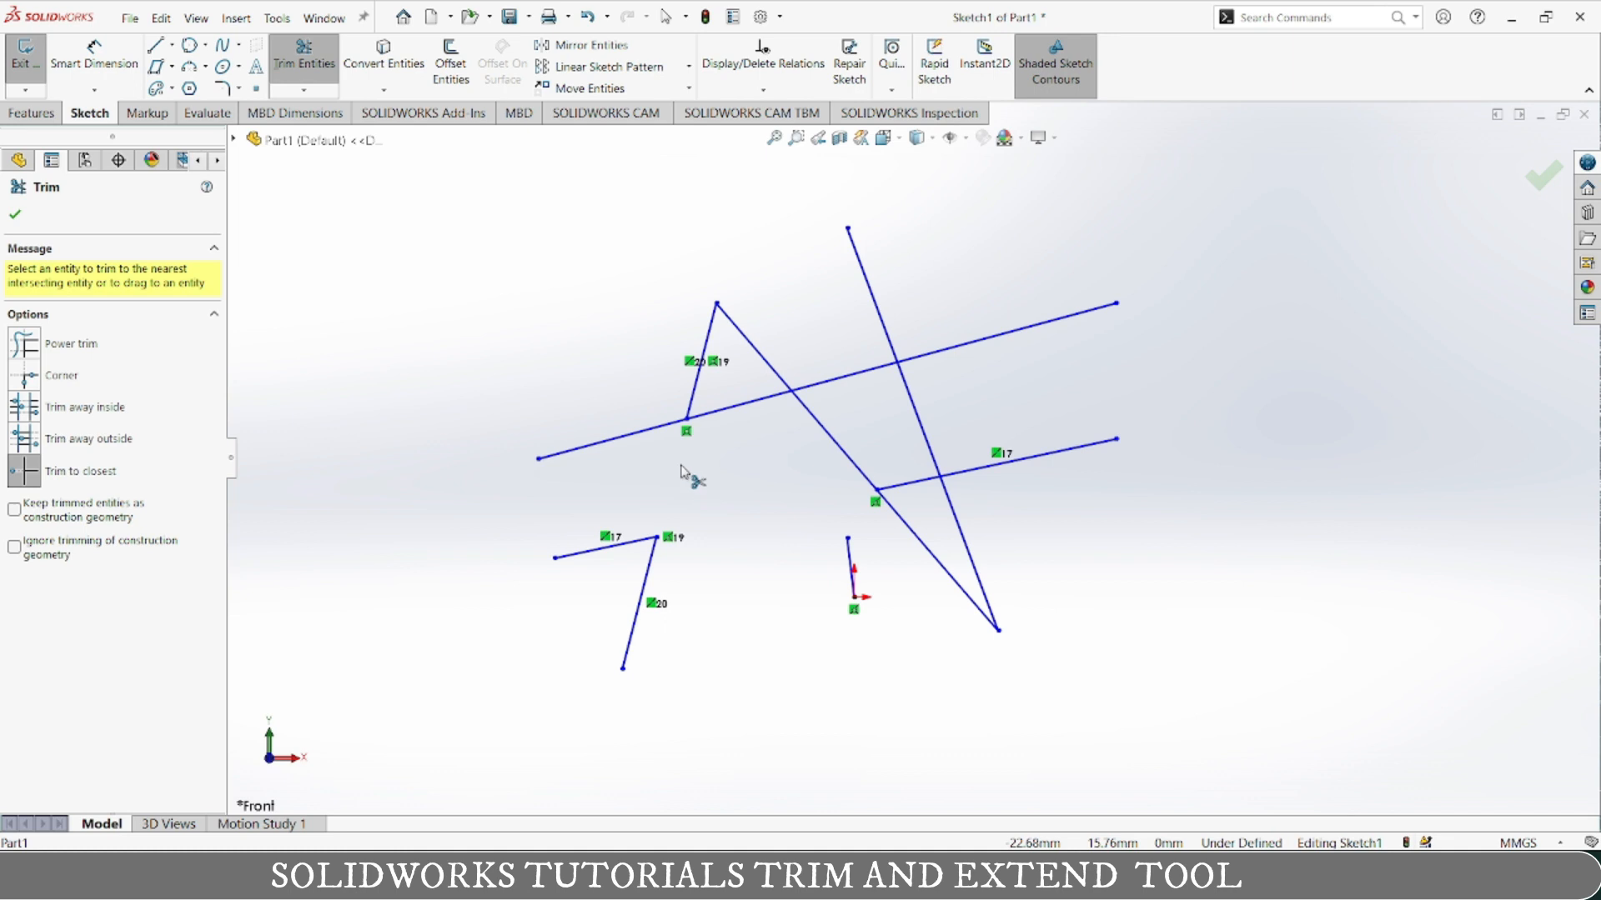
click(716, 417)
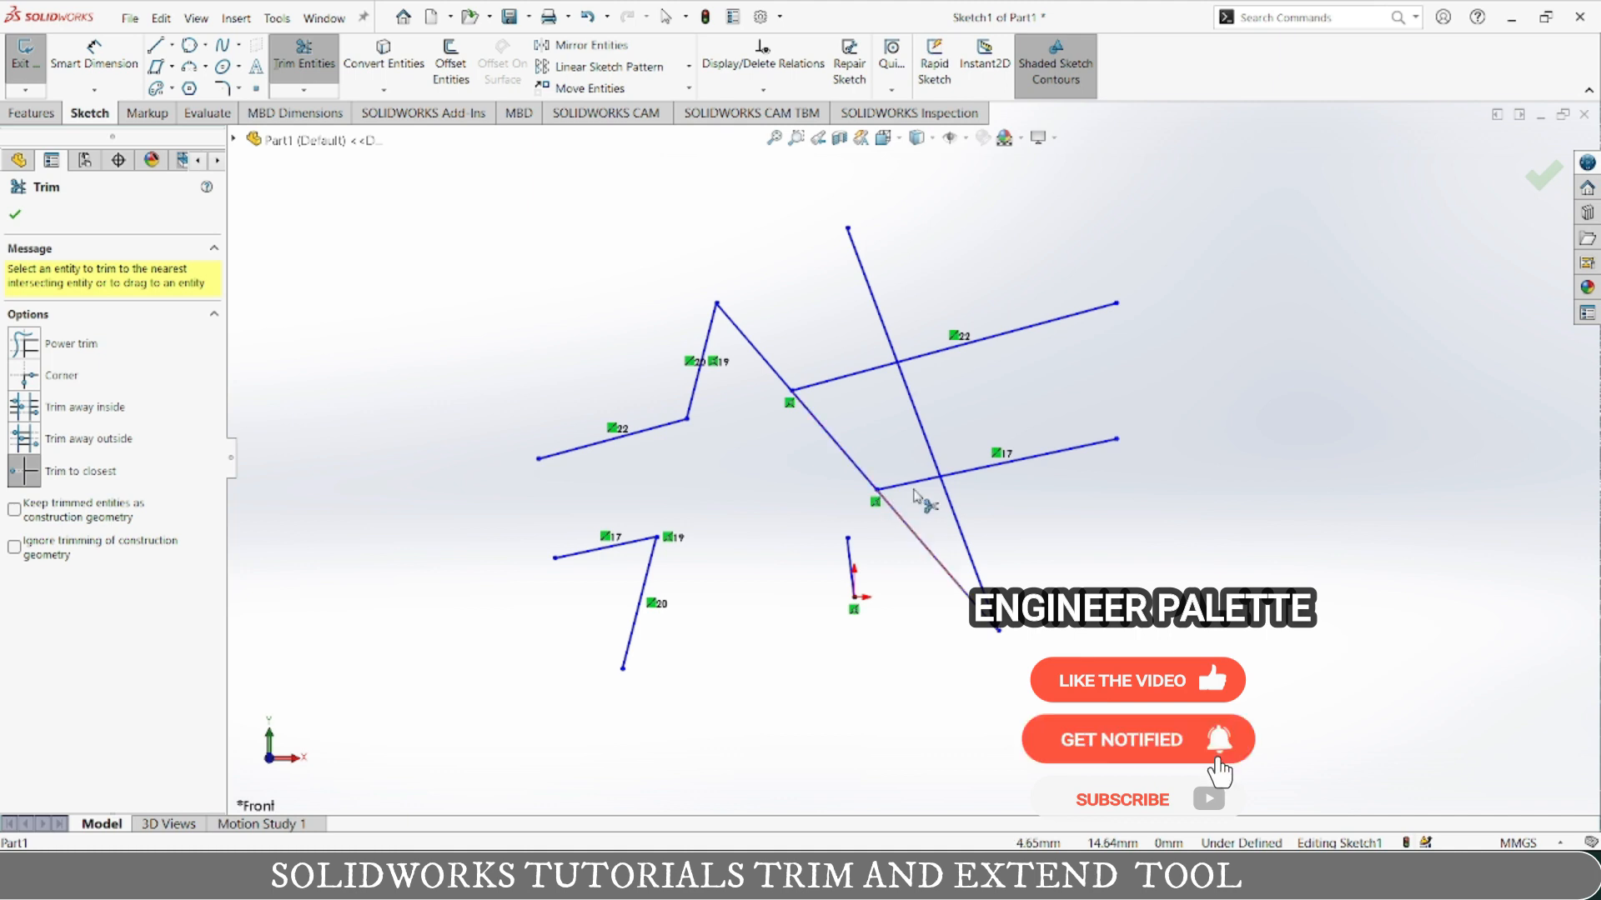
click(833, 448)
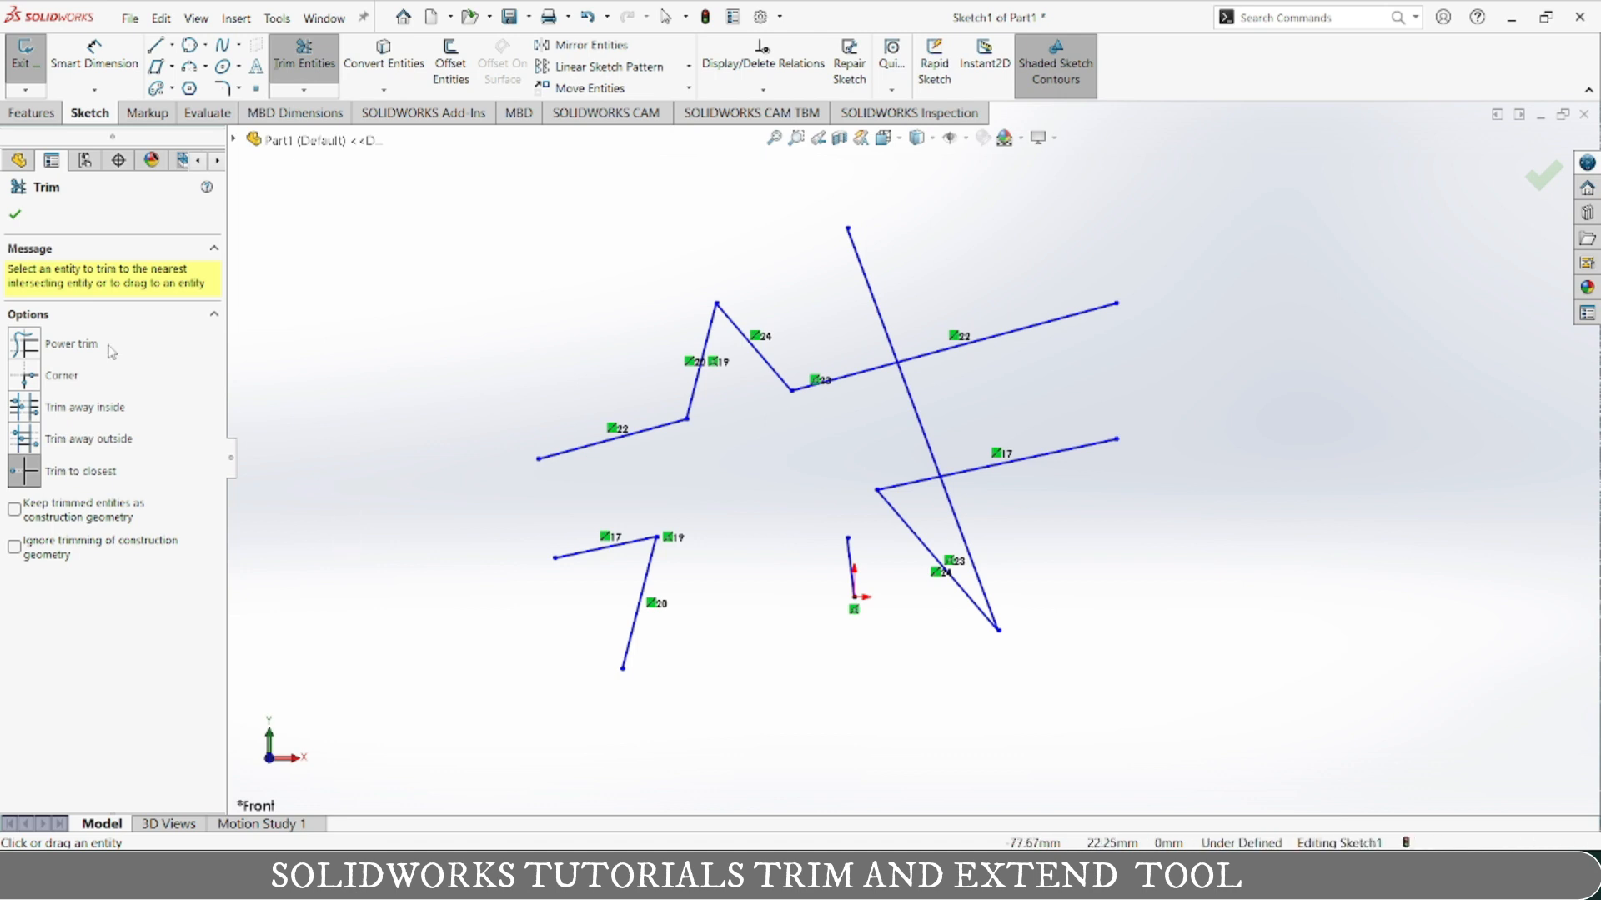
click(14, 217)
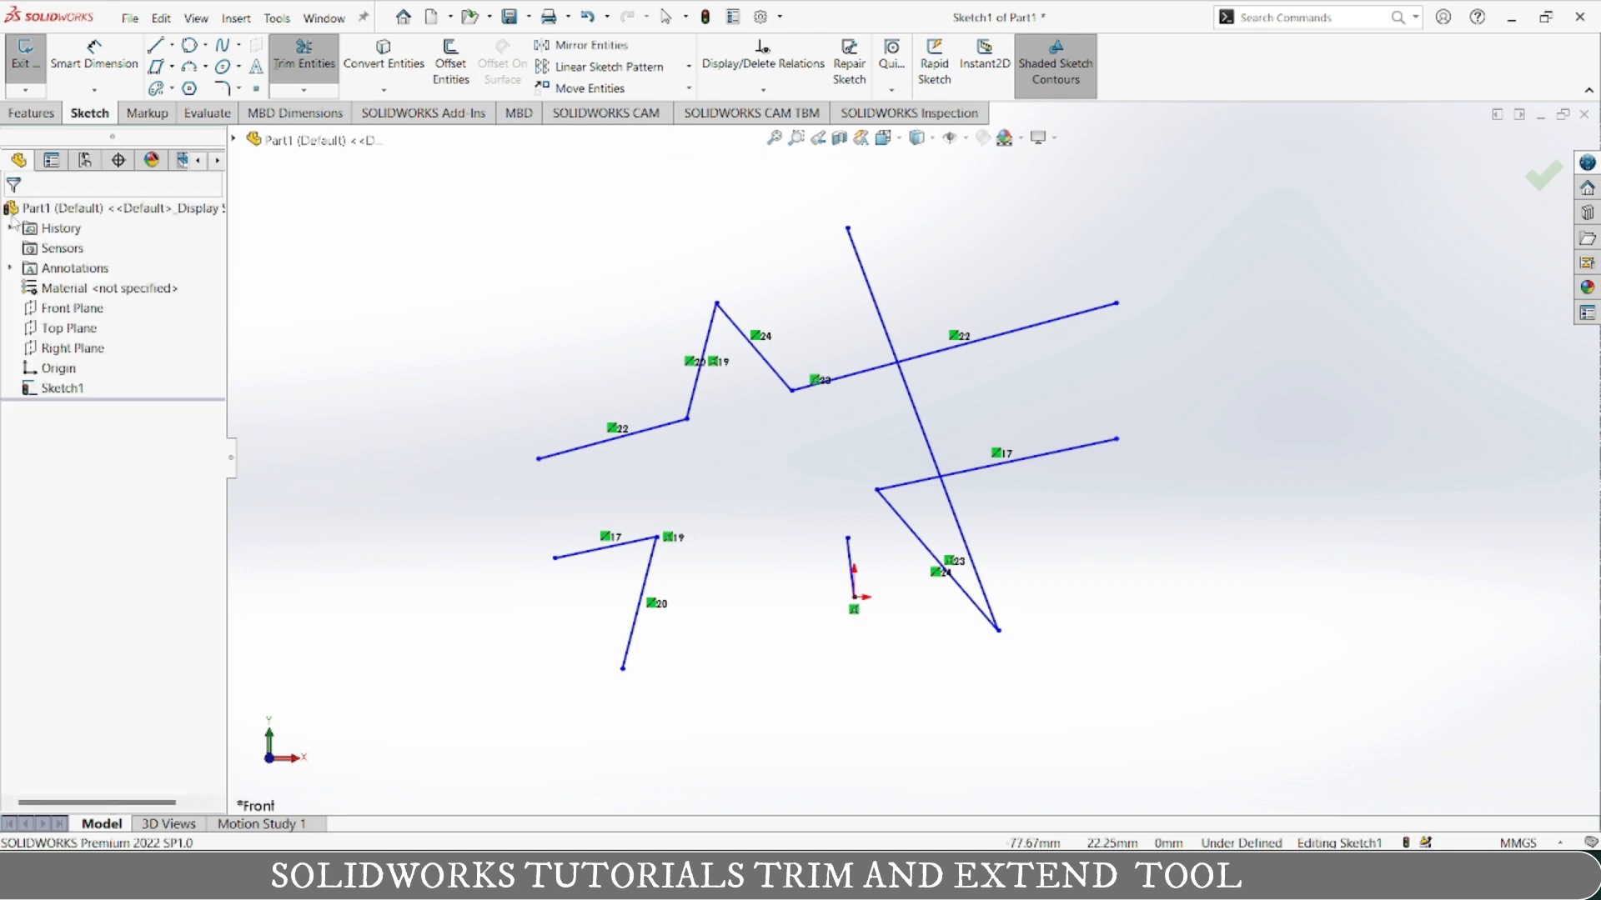
Extend the lower pieces of the zigzag's middle and left legs up to rejoin their upper pieces, using Extend Entities
click(303, 89)
click(308, 133)
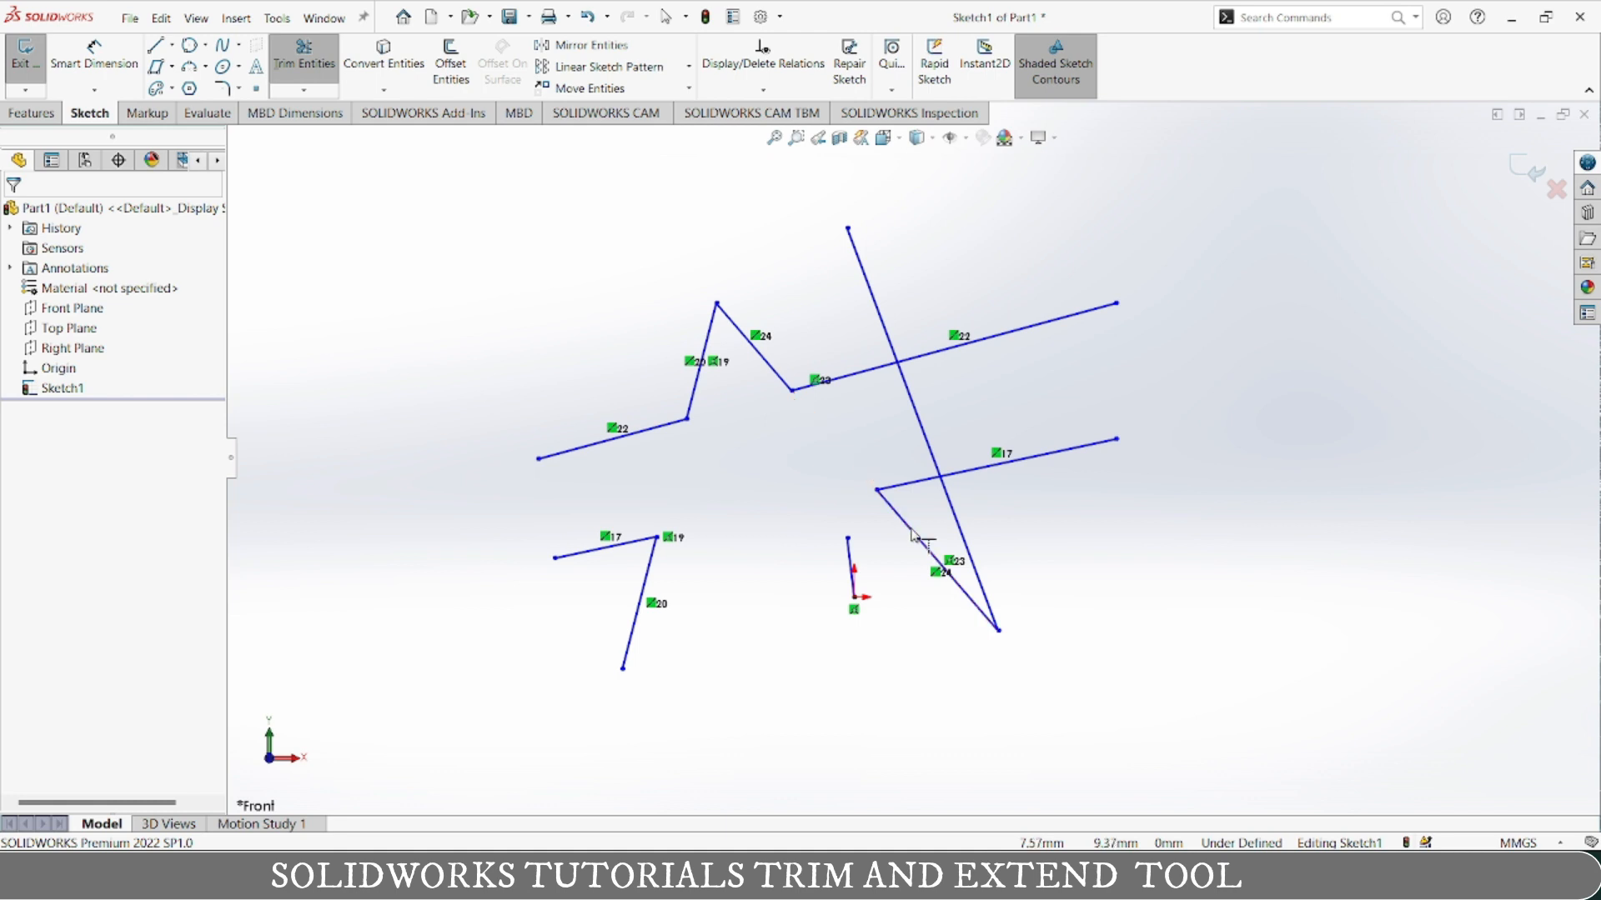
click(887, 507)
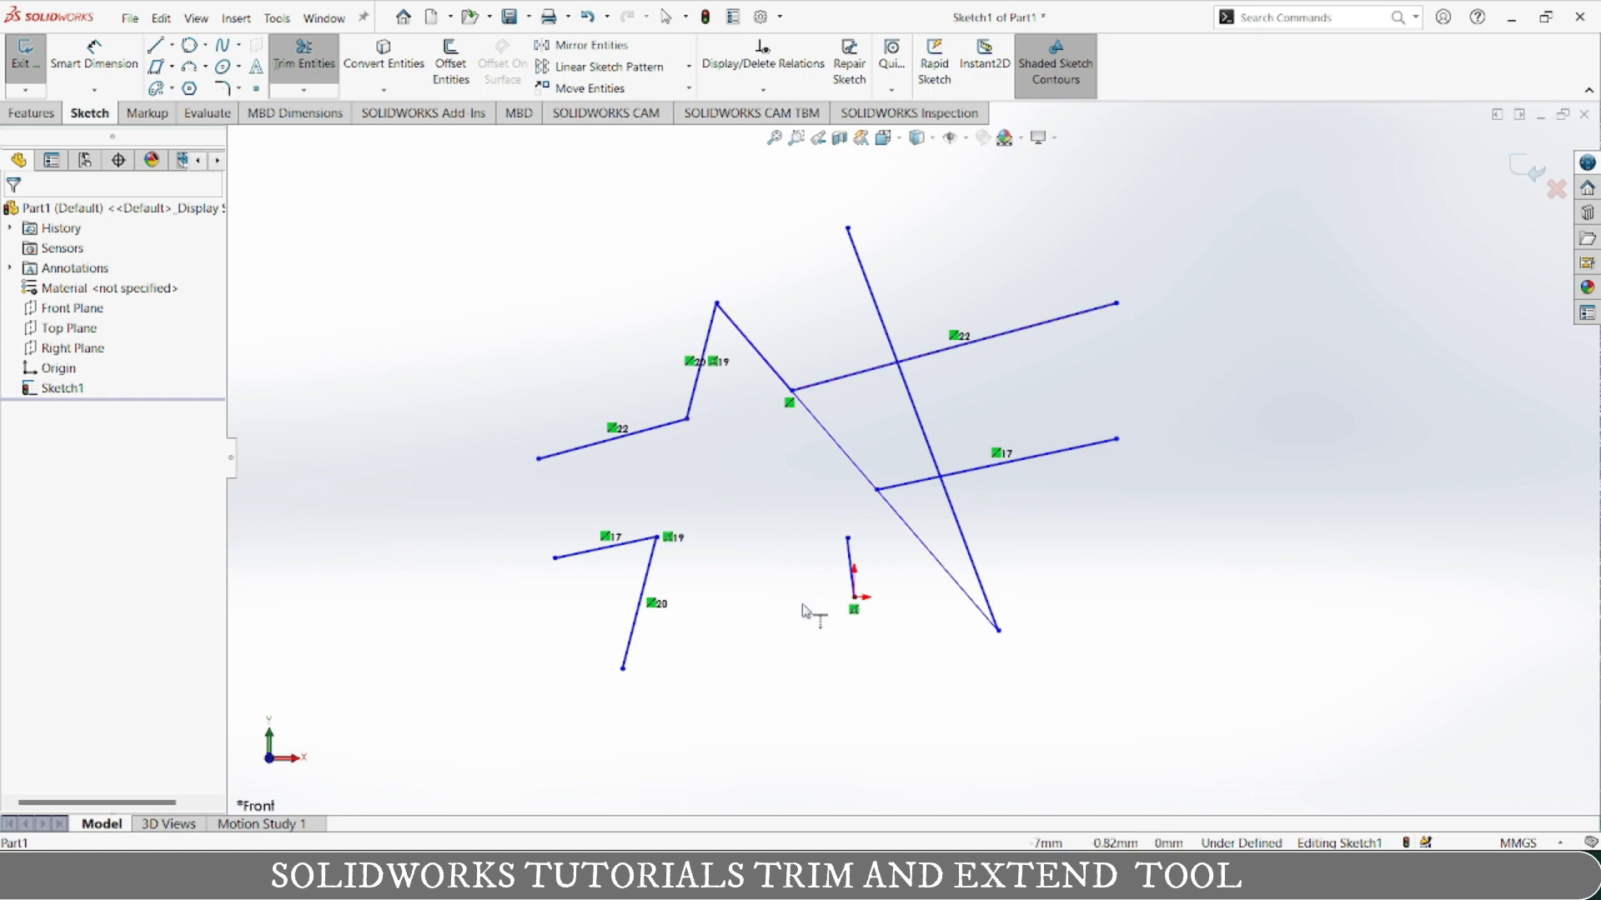
click(653, 581)
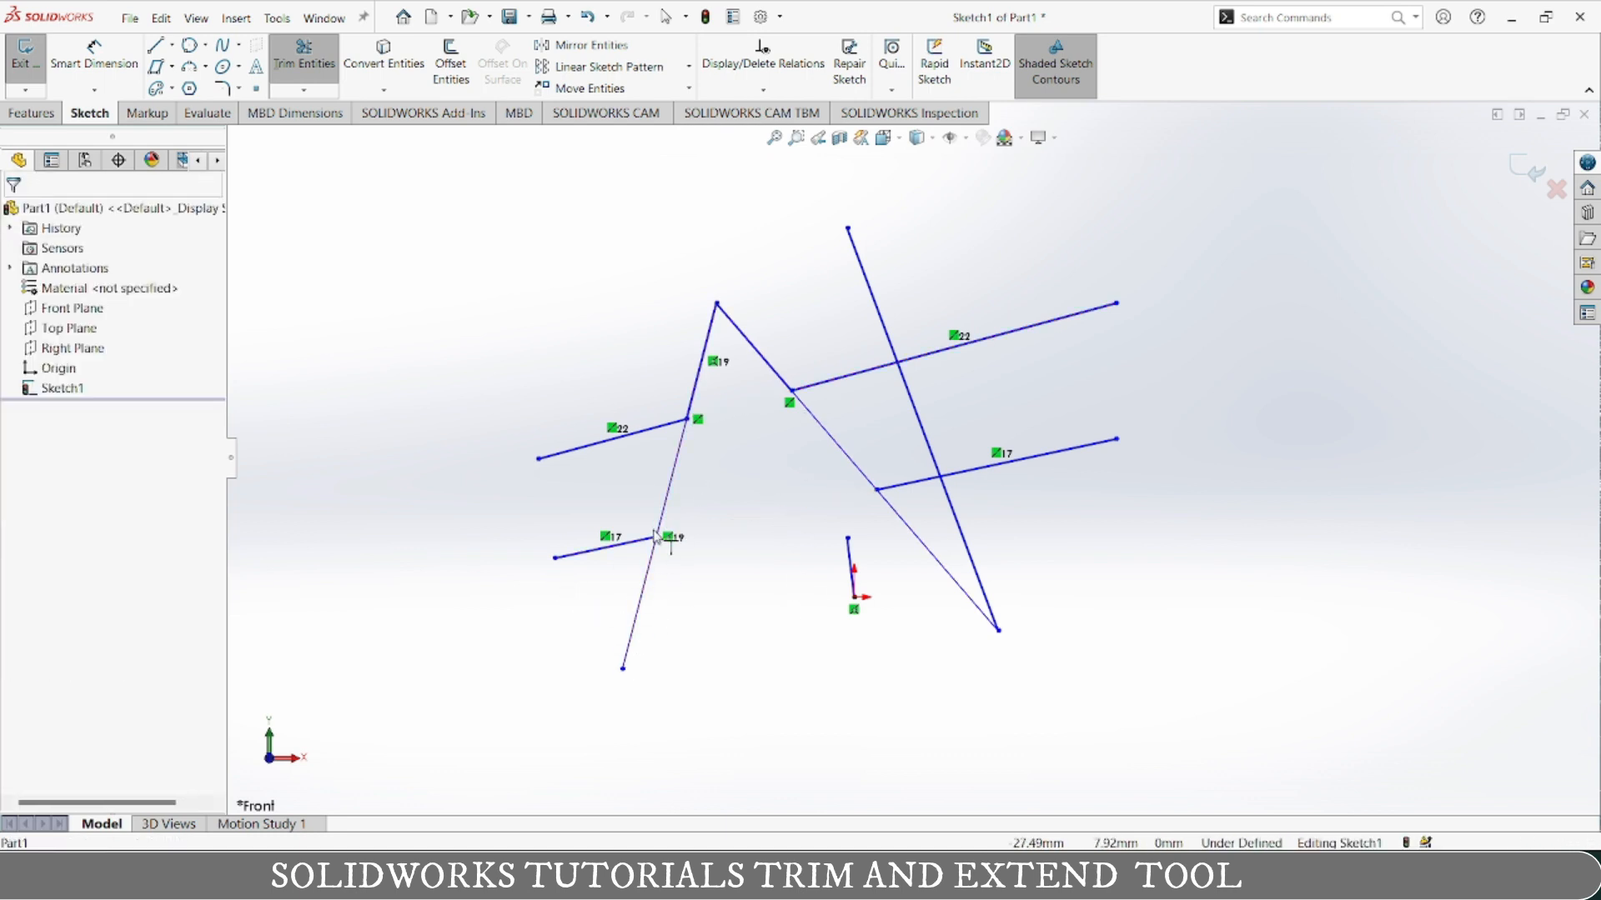
Extend the short line at the origin up to the upper crossing line and close the gap in the lower crossing line
click(843, 472)
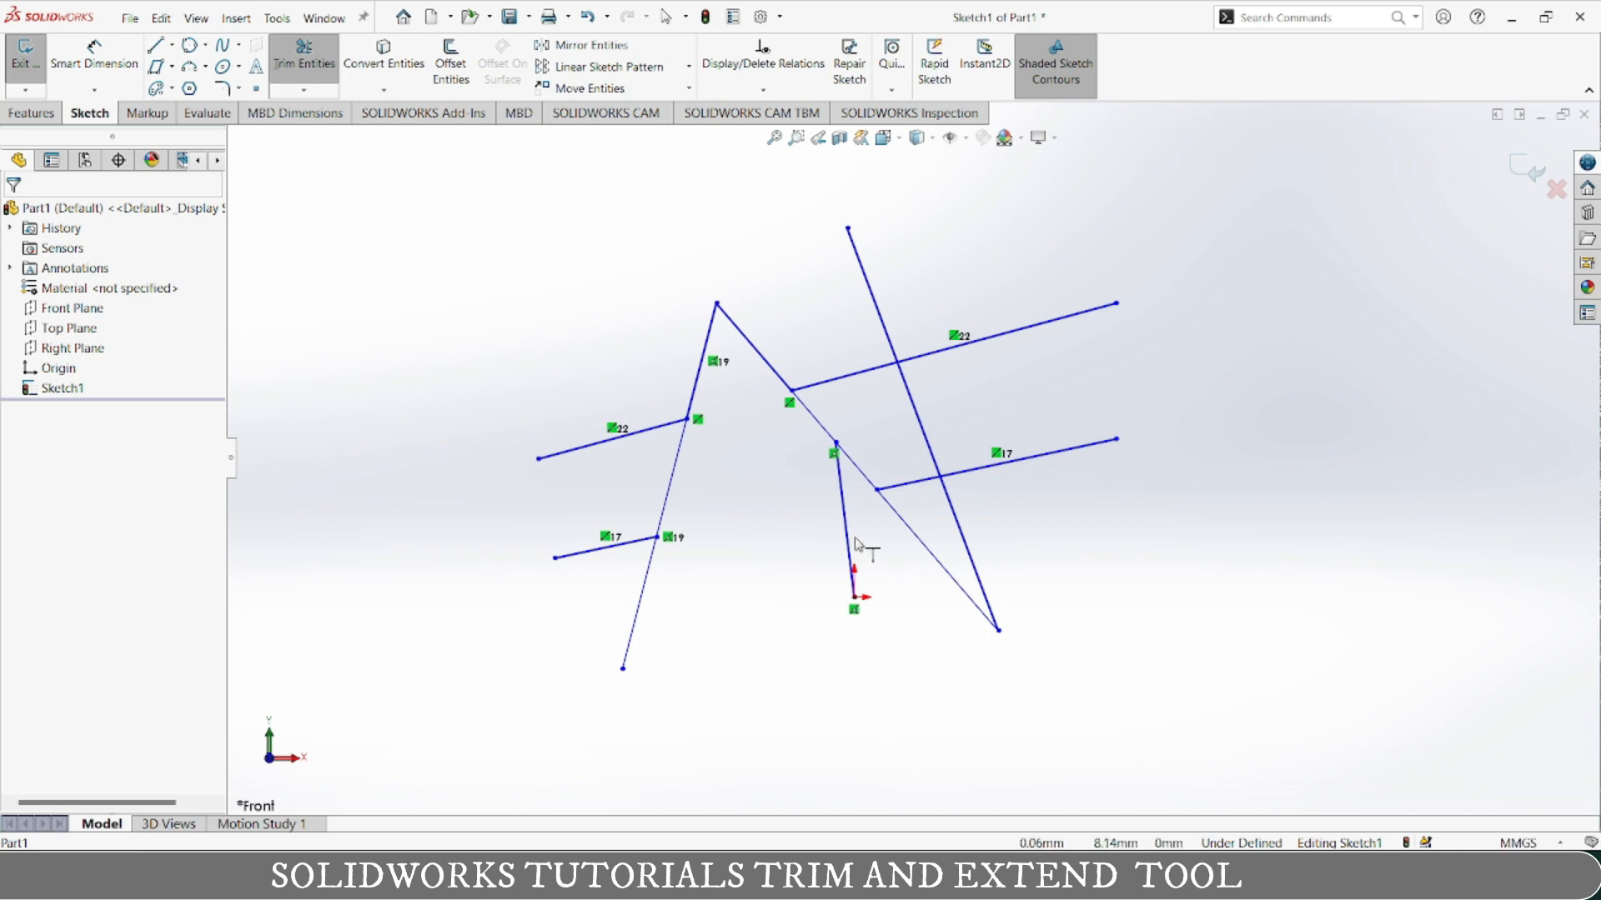
click(900, 484)
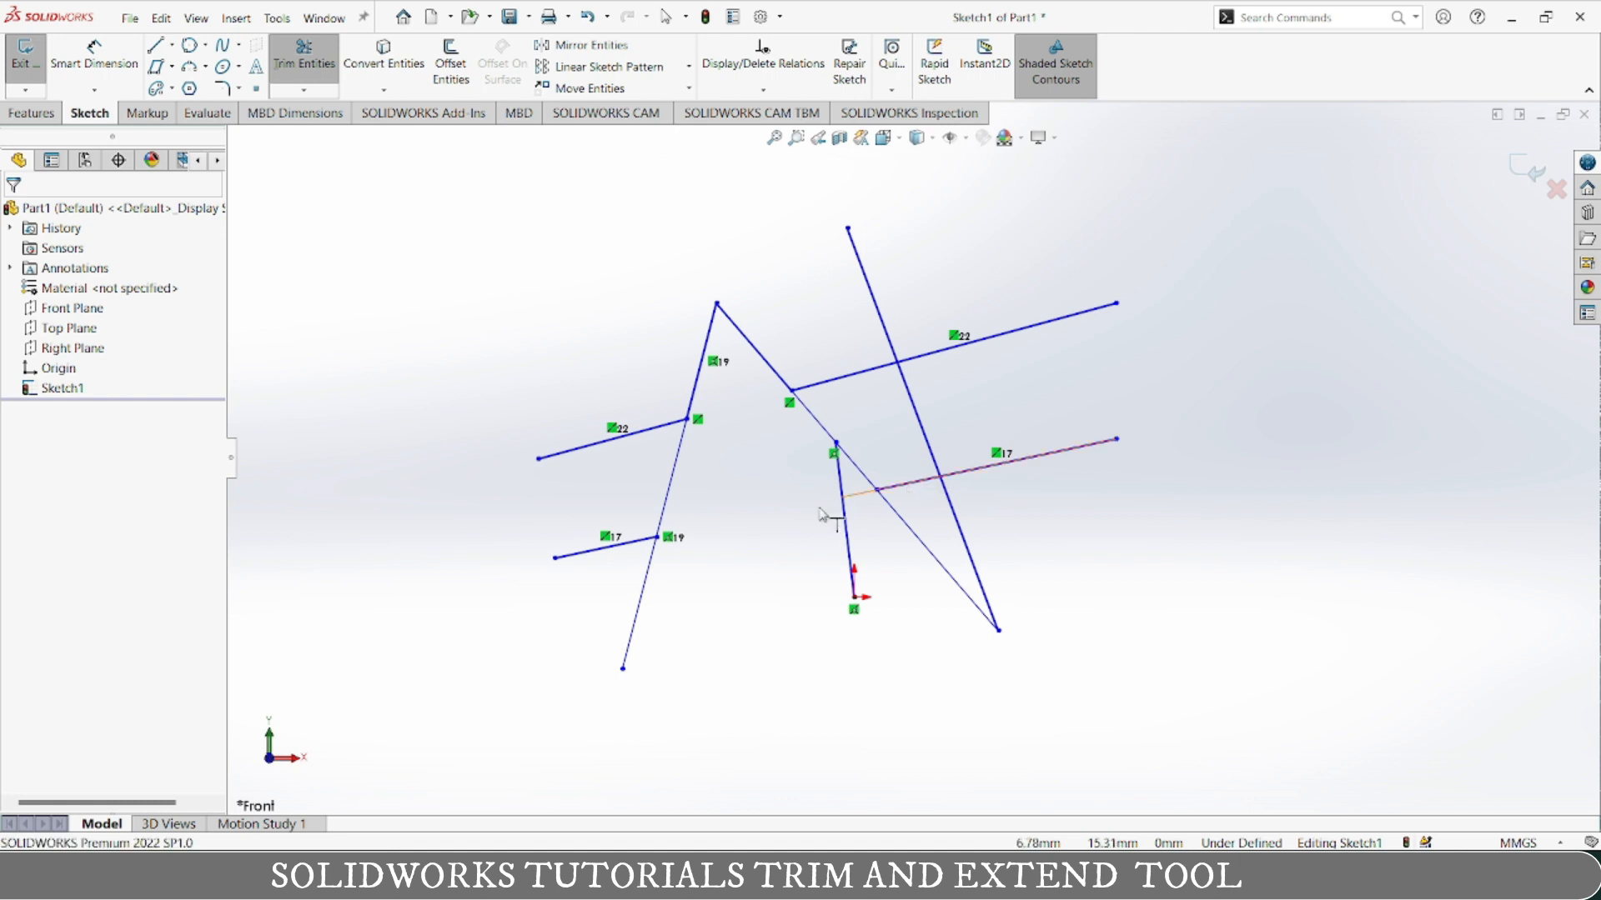
click(630, 547)
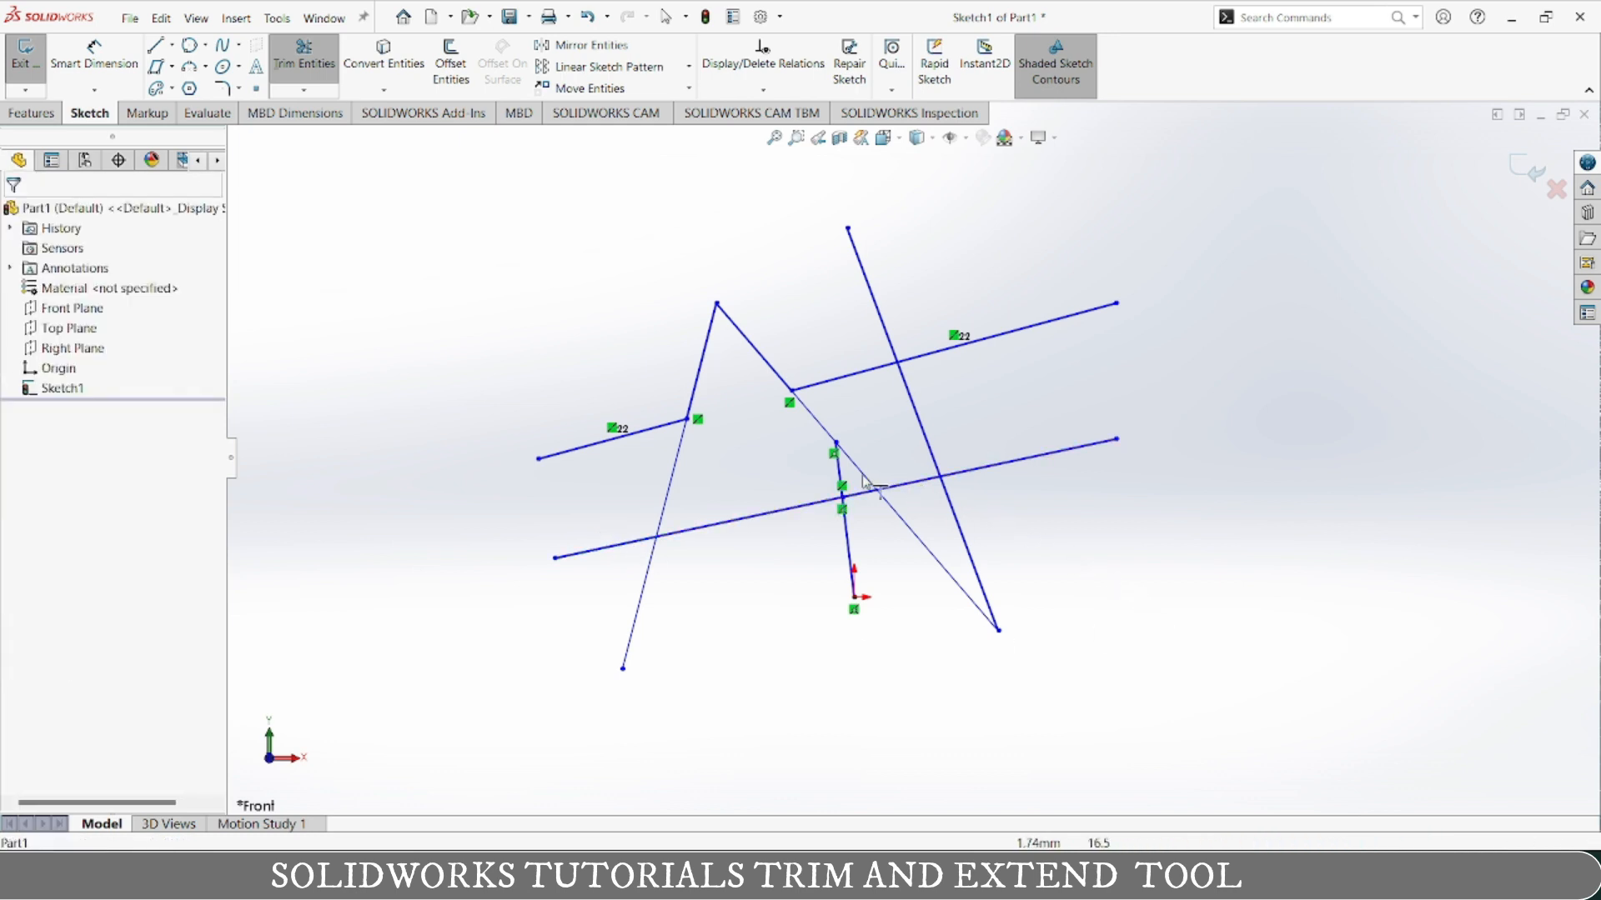
click(837, 462)
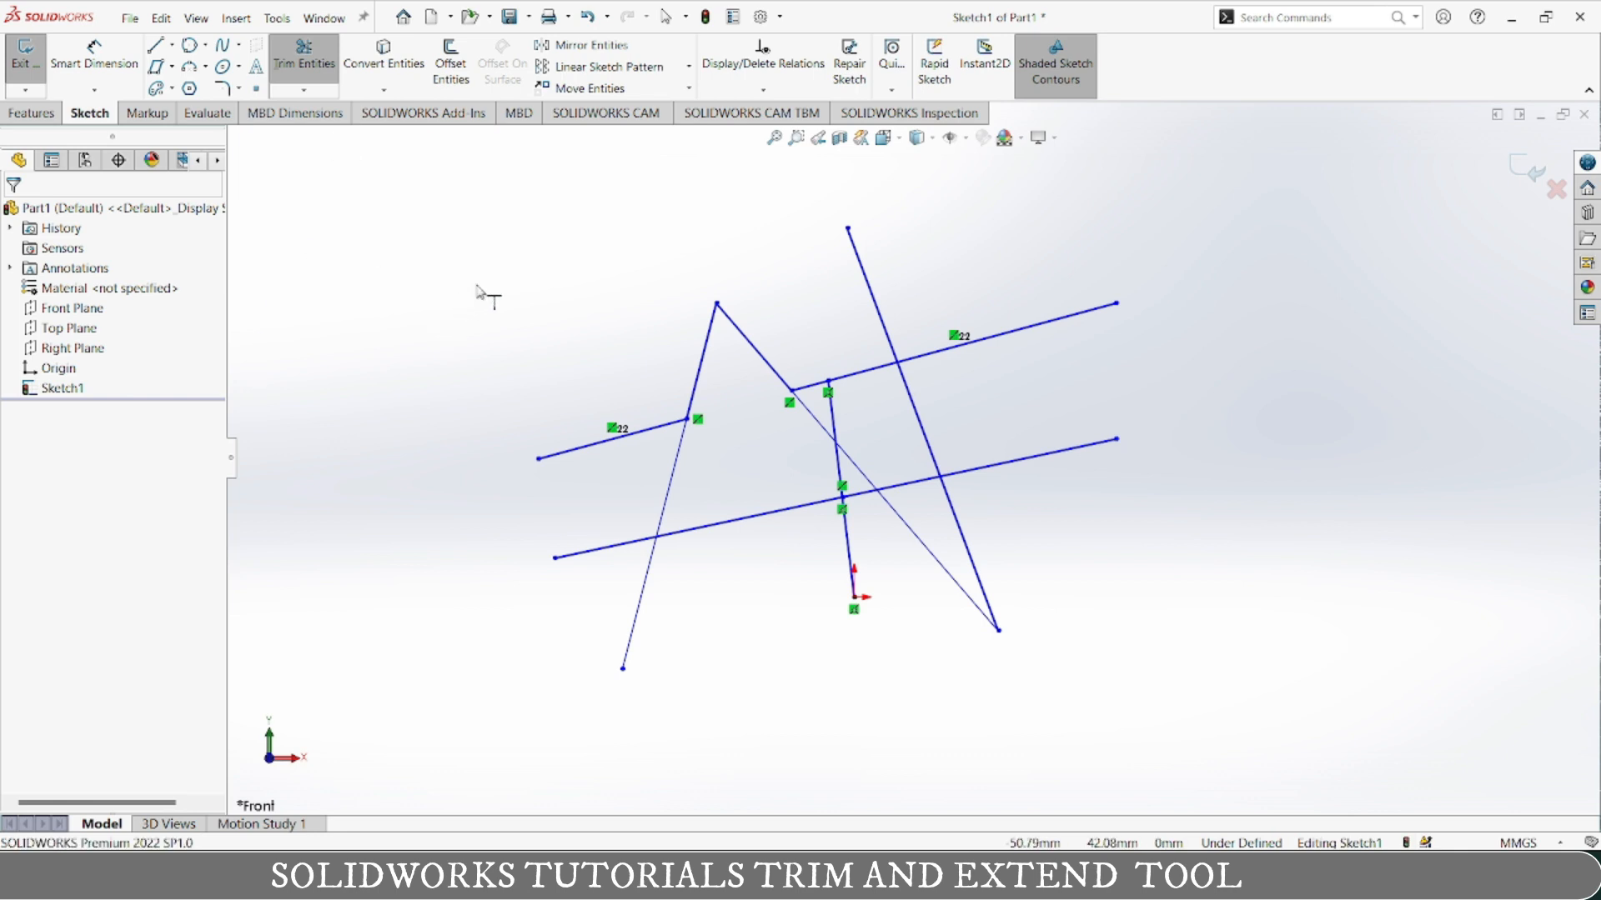
key(Escape)
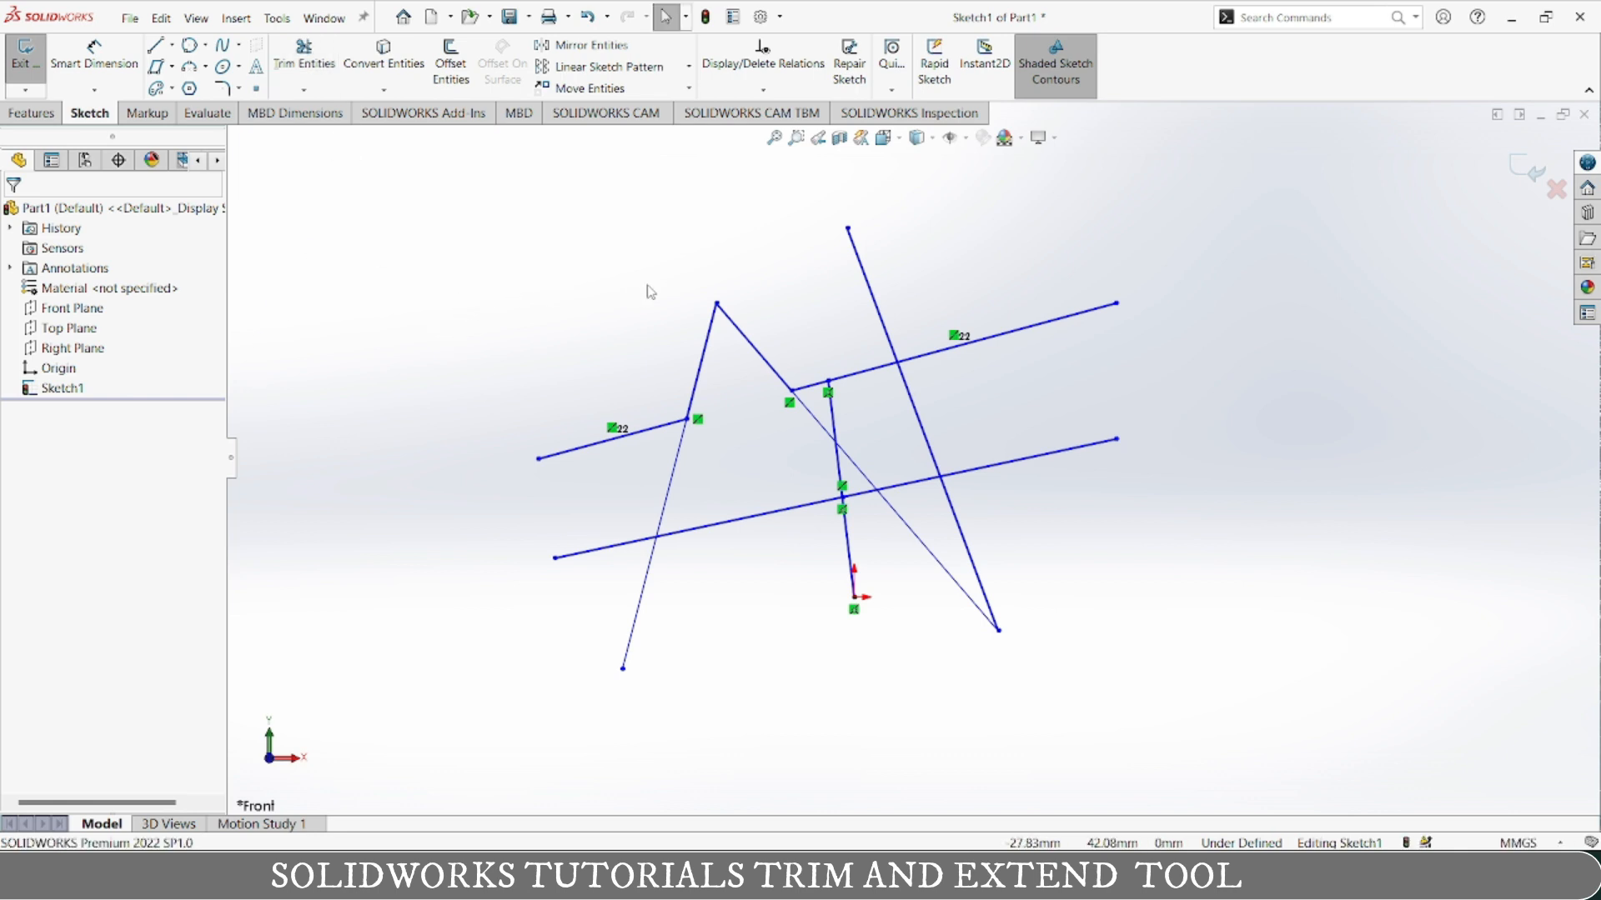